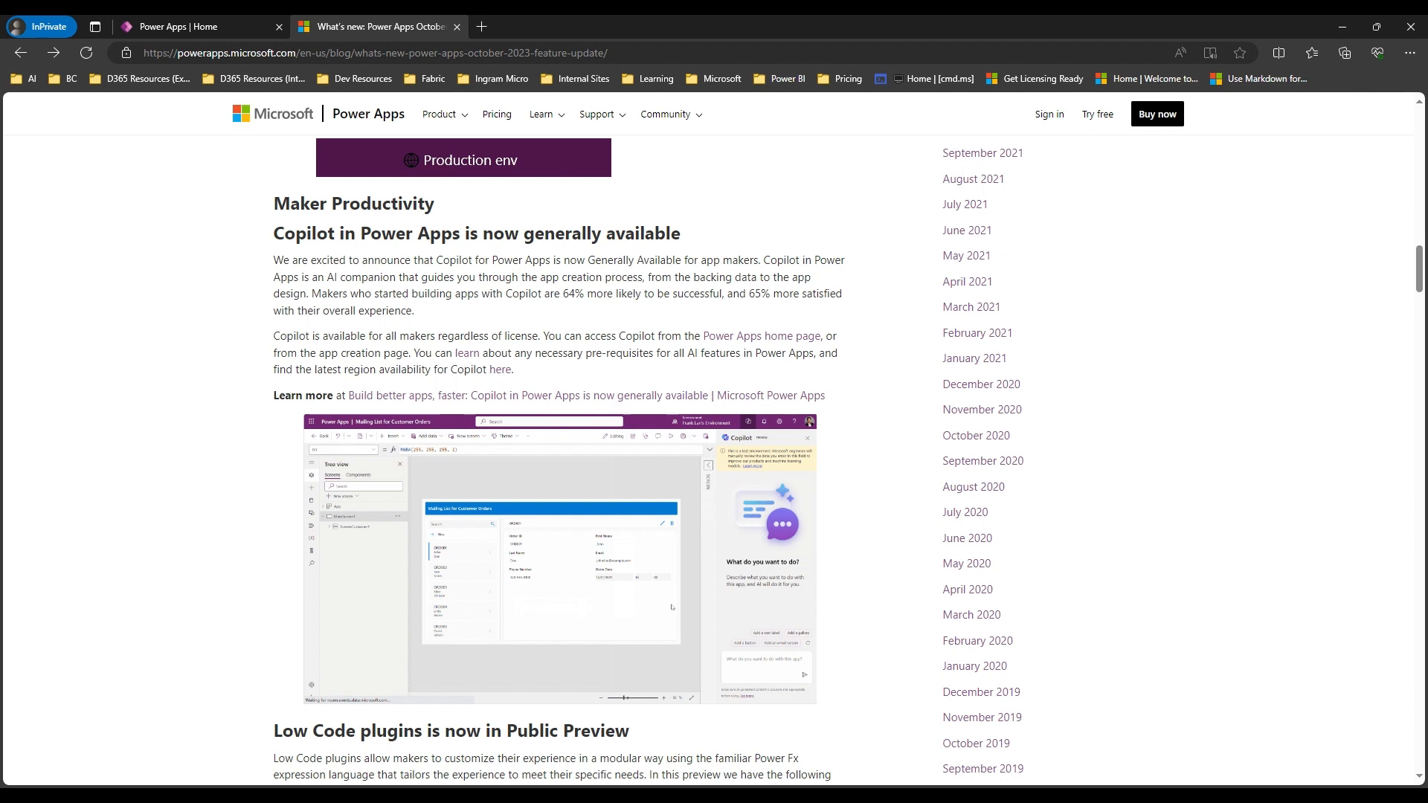
- Switch to the Power Apps home page and review the options for creating an app from data
left_click(177, 28)
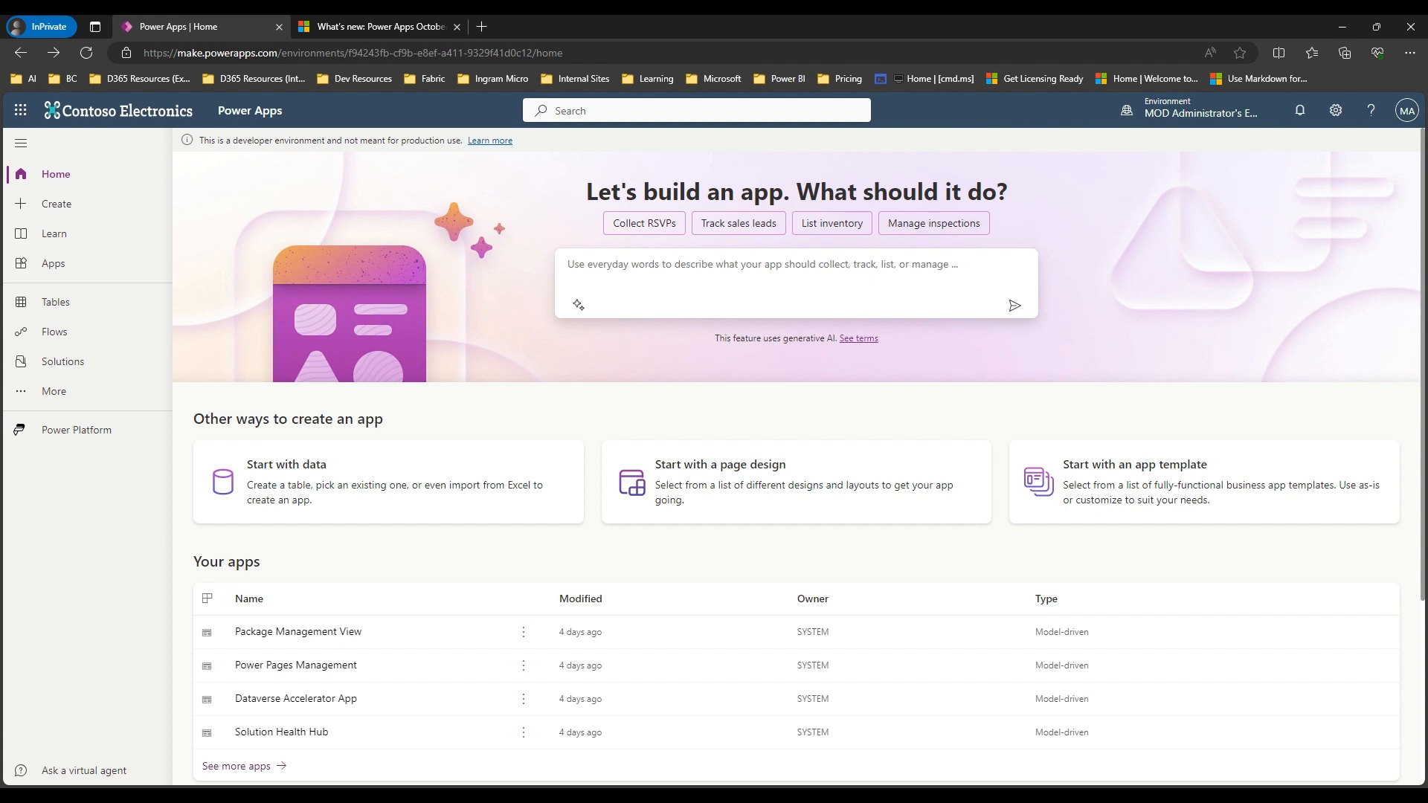
left_click(386, 476)
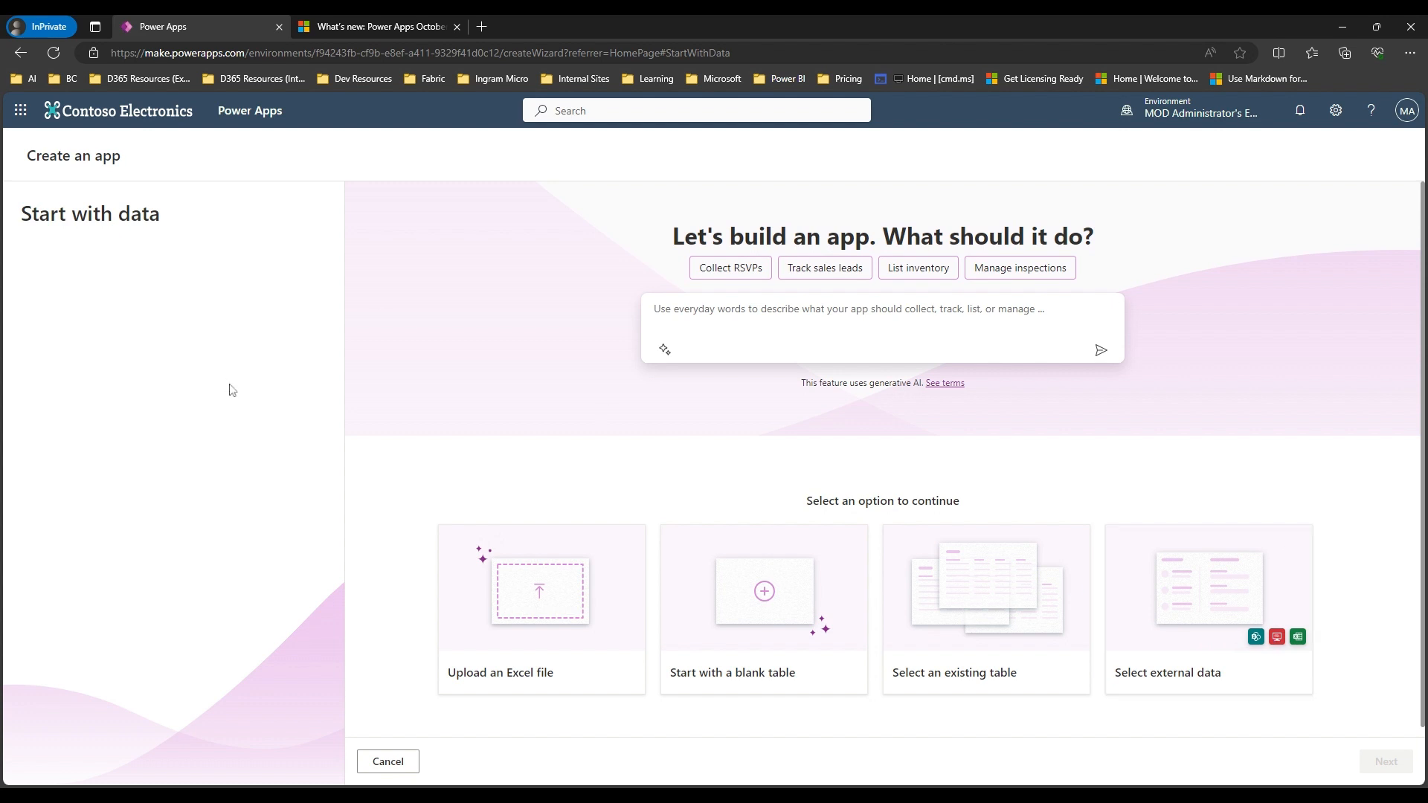
left_click(374, 762)
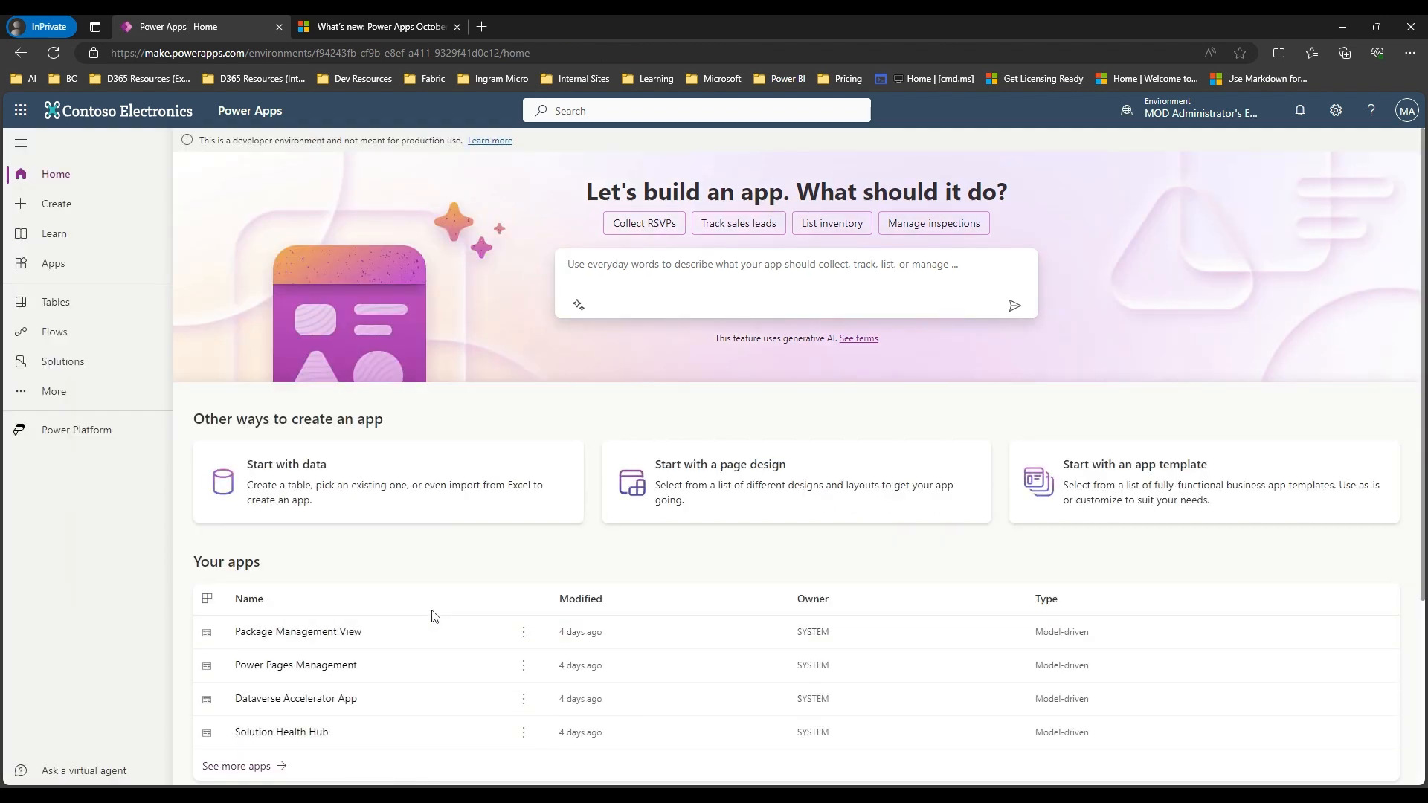
- Review the page designs for starting an app, including the guidelines for using an image or Figma file
left_click(684, 482)
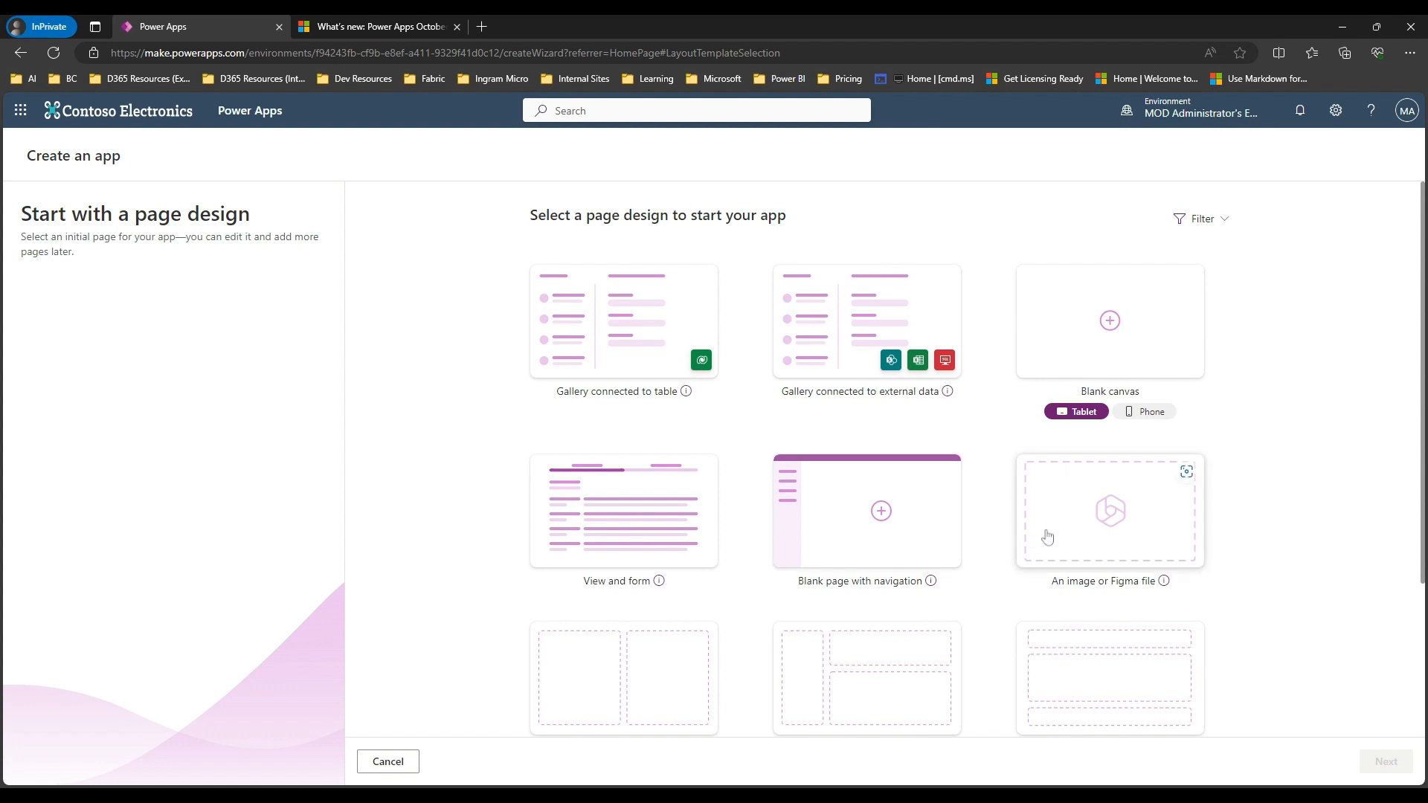
scroll(1047, 536, "down", 1)
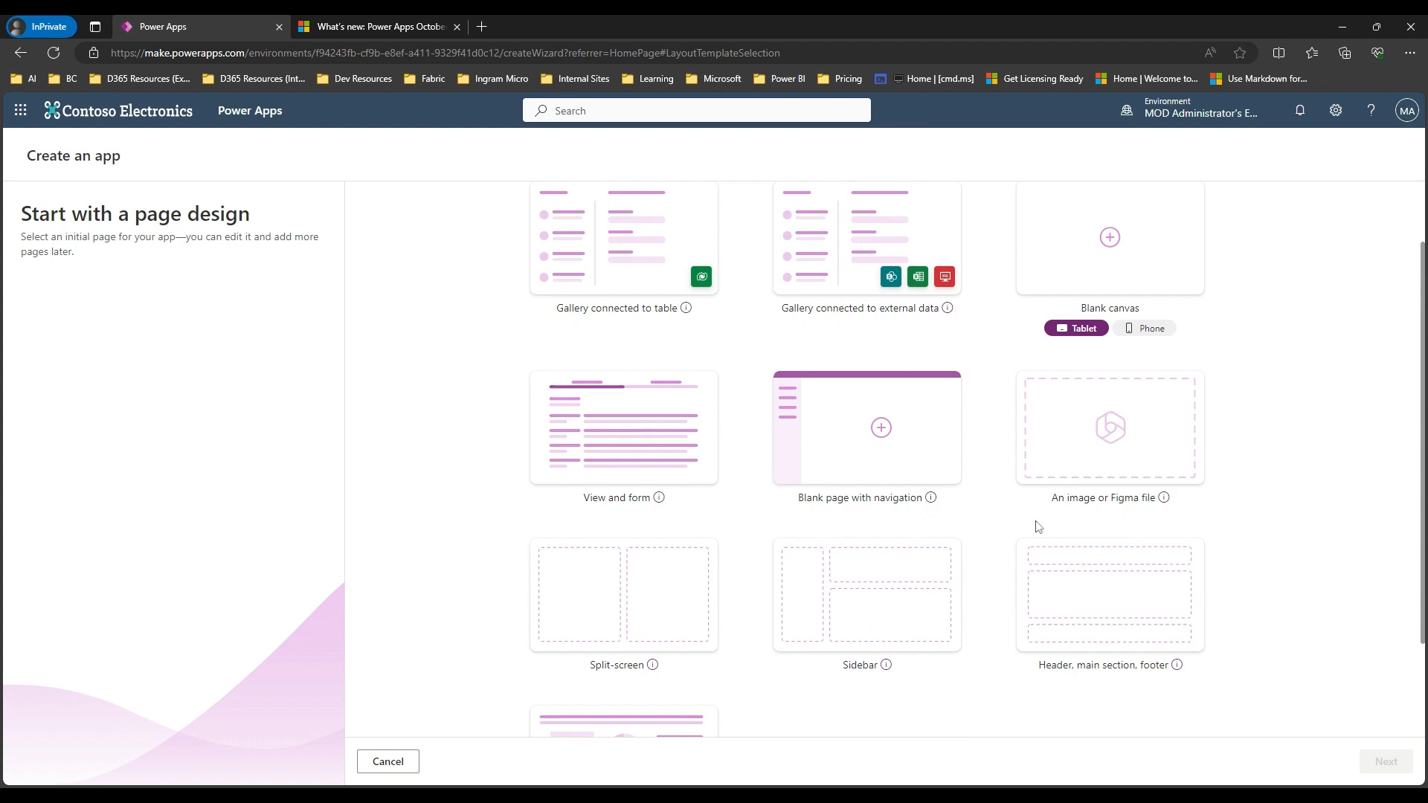
left_click(1052, 462)
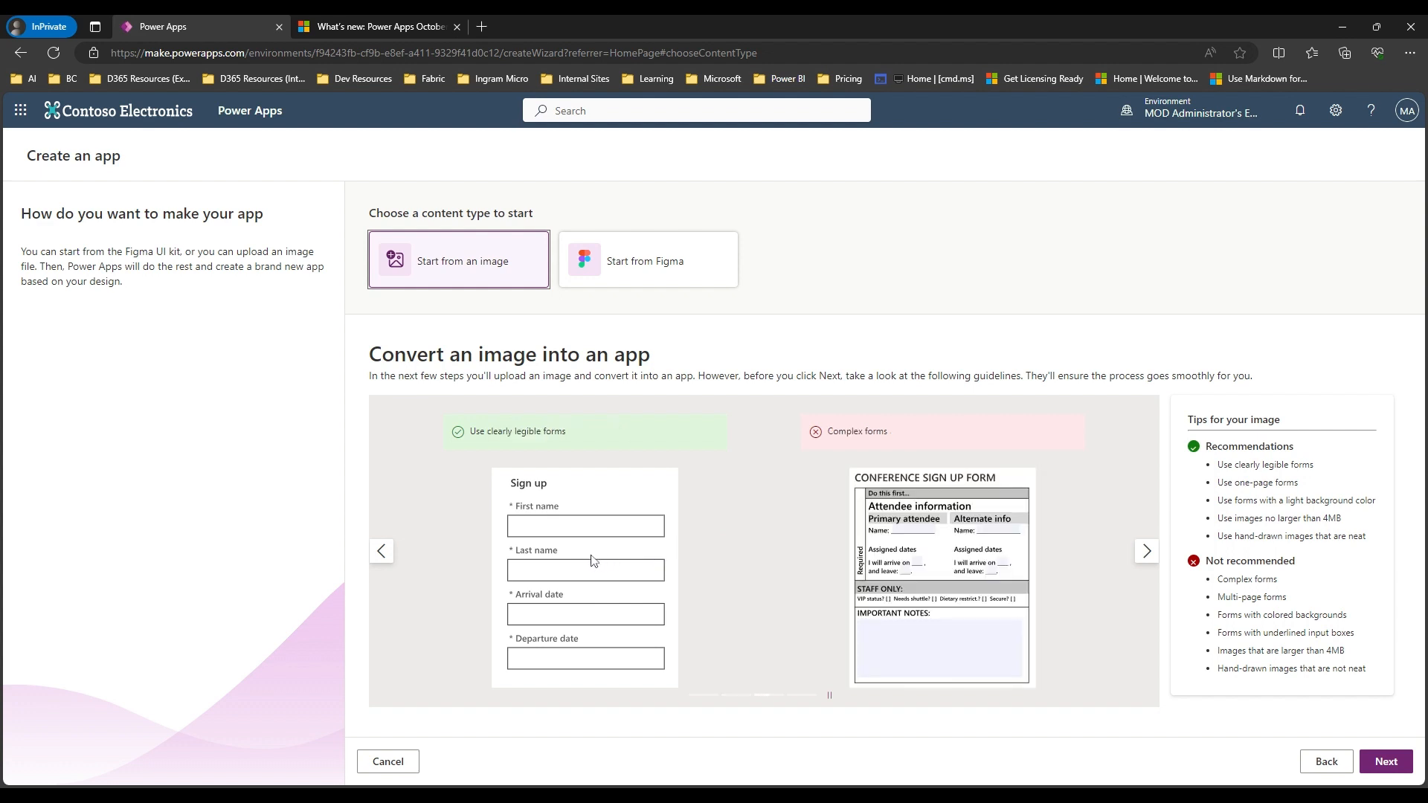
left_click(381, 766)
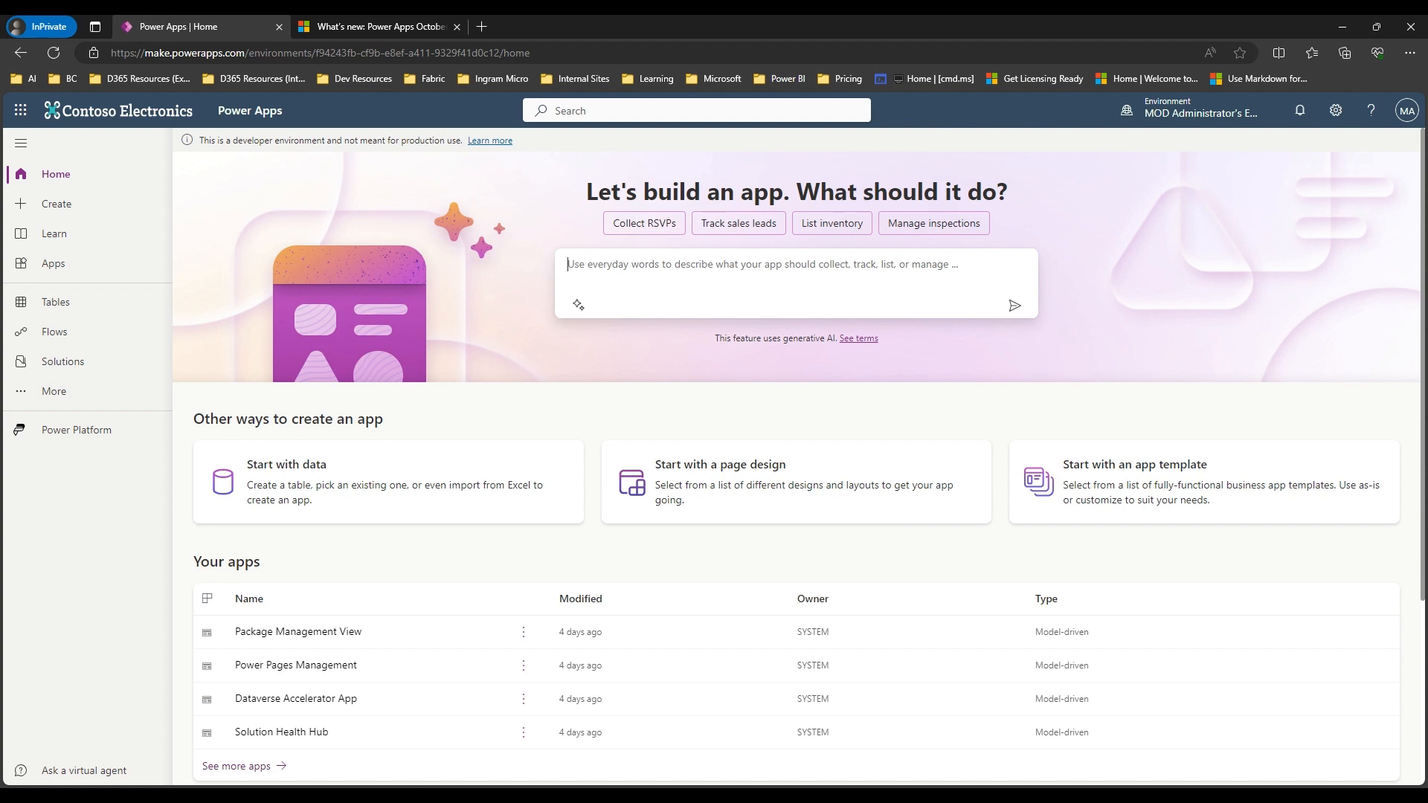
- Ask Copilot to generate an app from the description "Build something like D365 Sales Professional"
type("B")
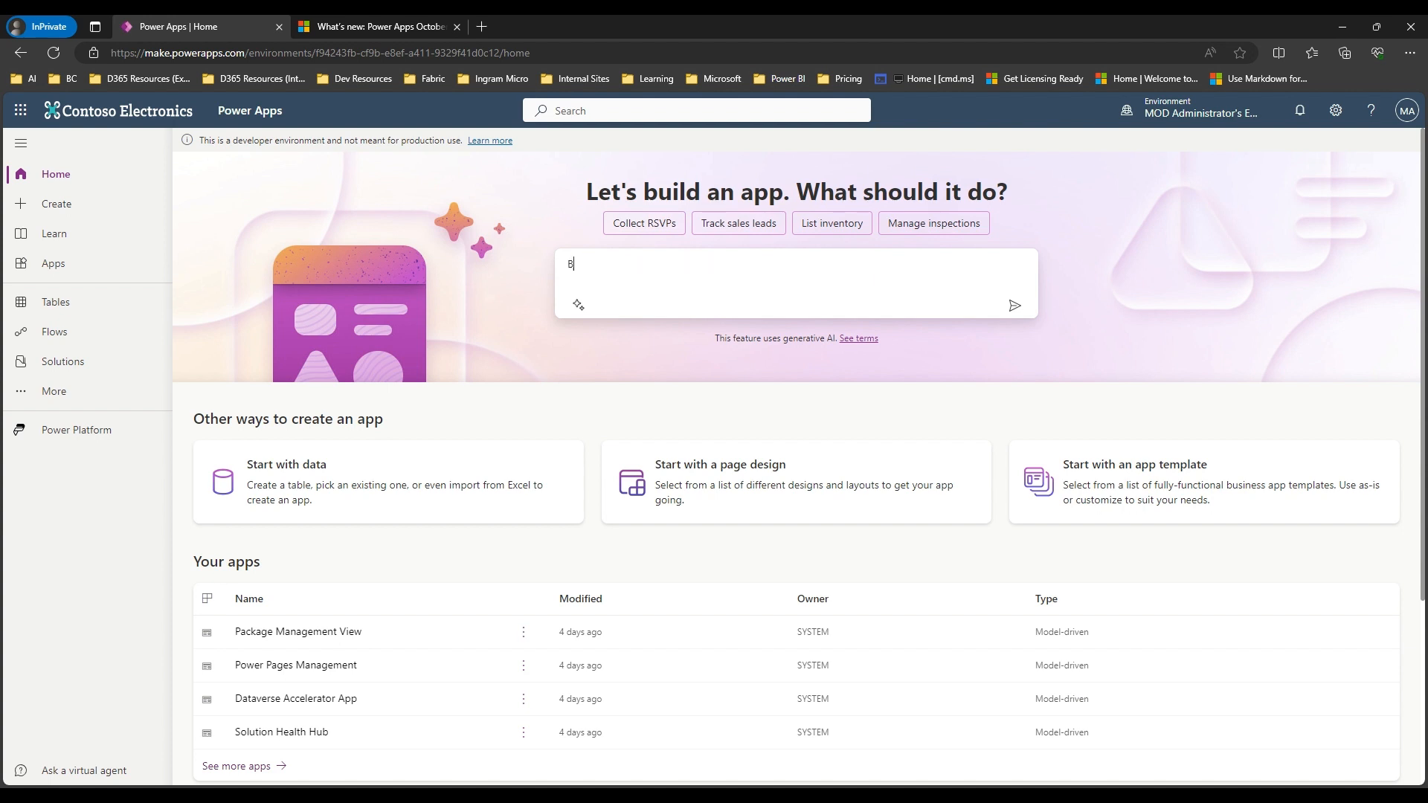
type("uild something like D365 Sales Professio")
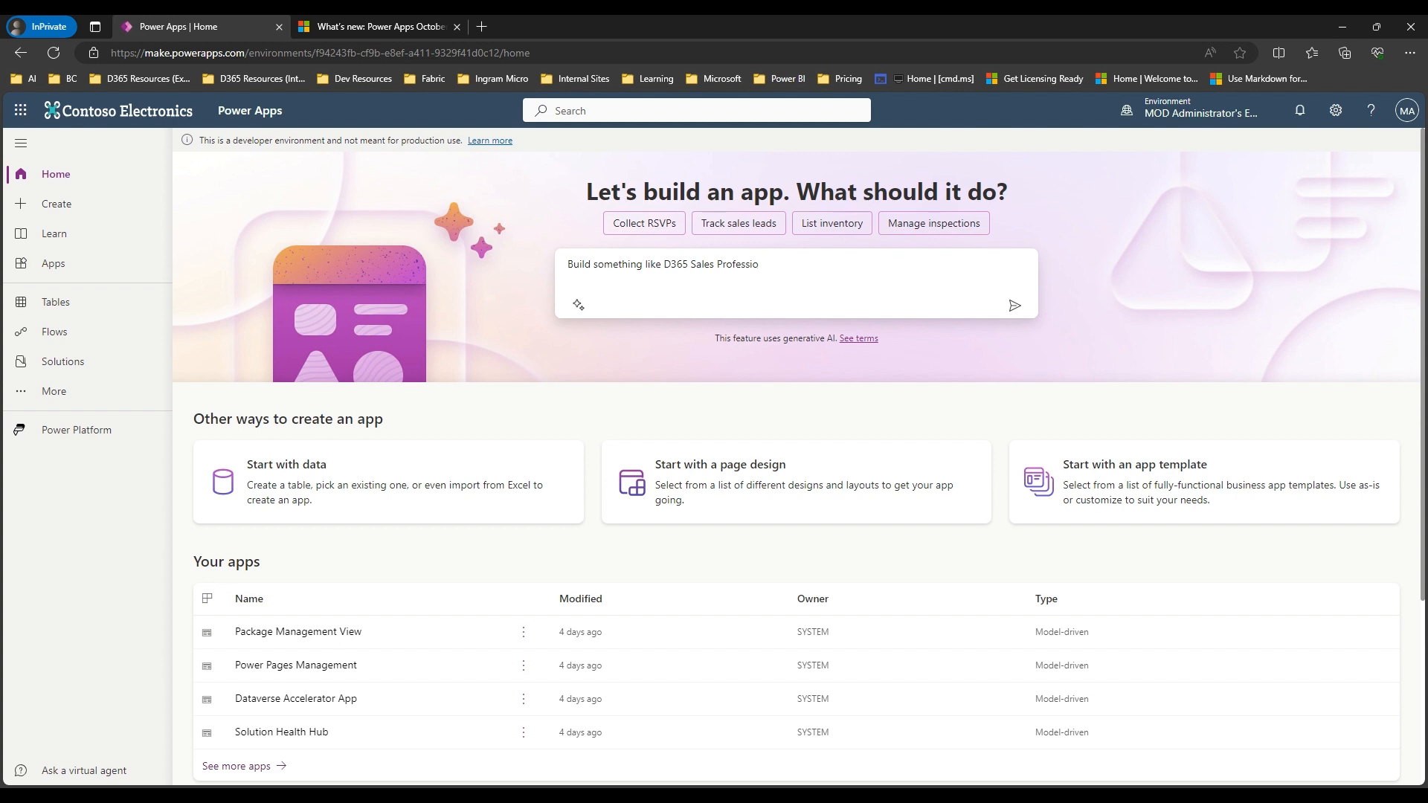
type("nnal")
key("Return")
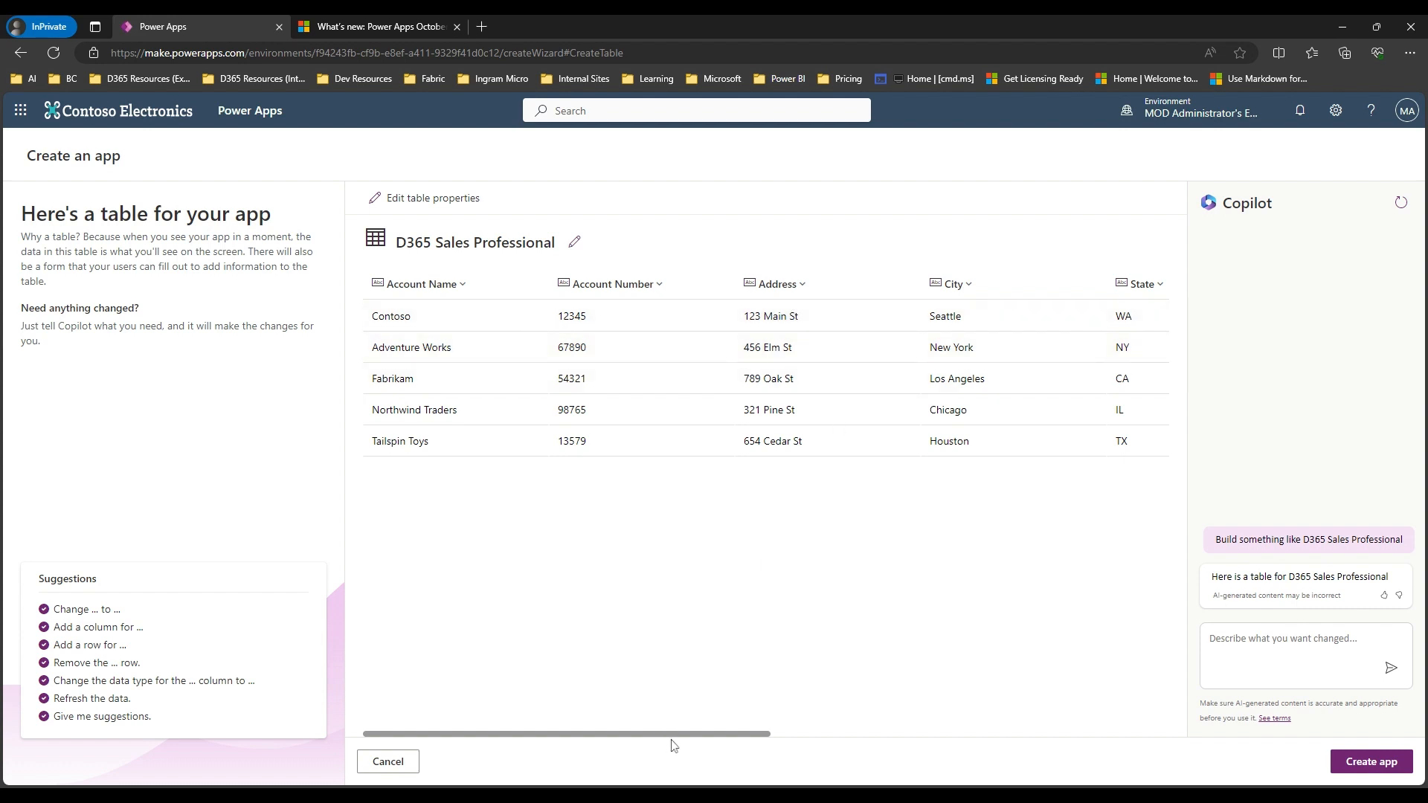
- Look through all columns of the generated D365 Sales Professional table and create the app from it, skipping the welcome message
left_click_drag(729, 742, 644, 738)
left_click_drag(647, 737, 1066, 736)
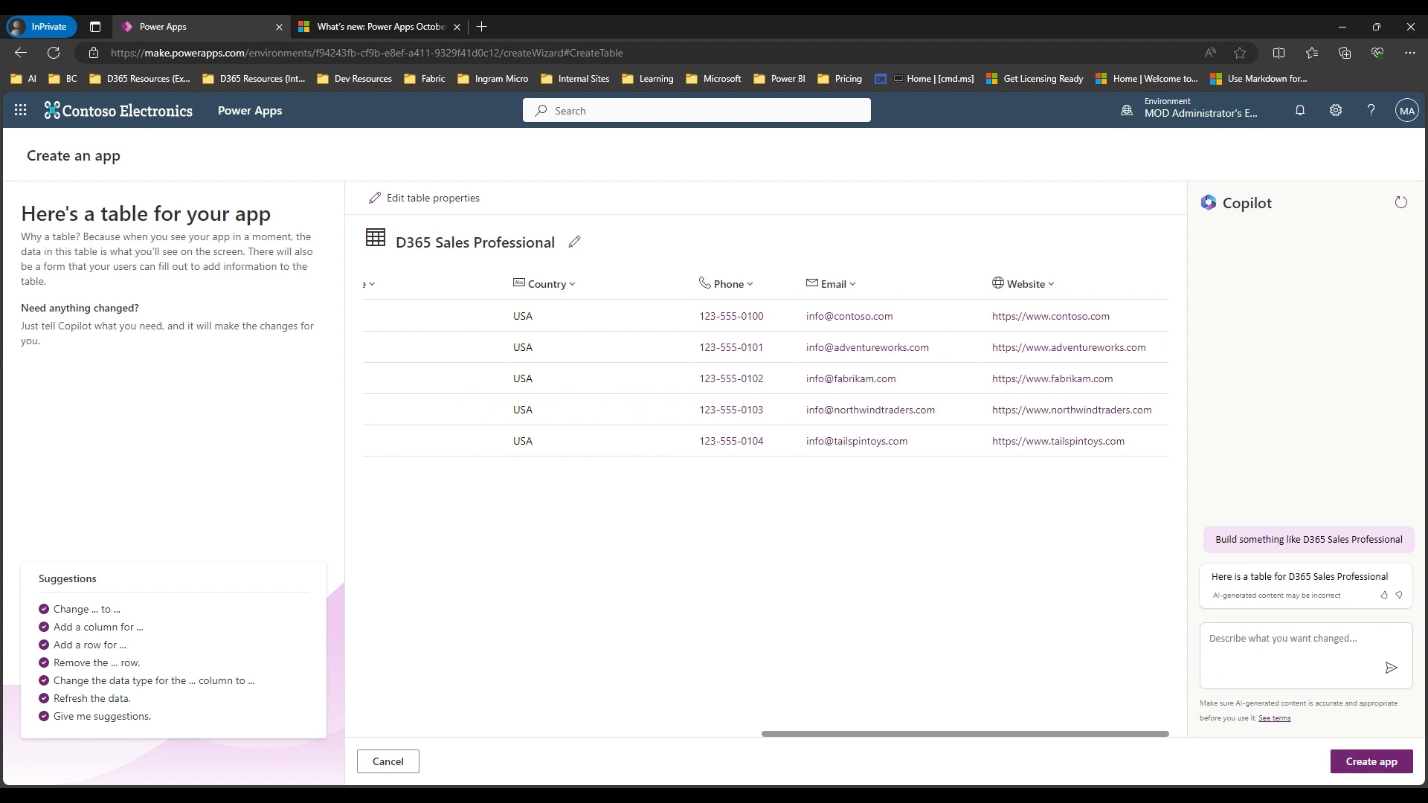
left_click(1351, 762)
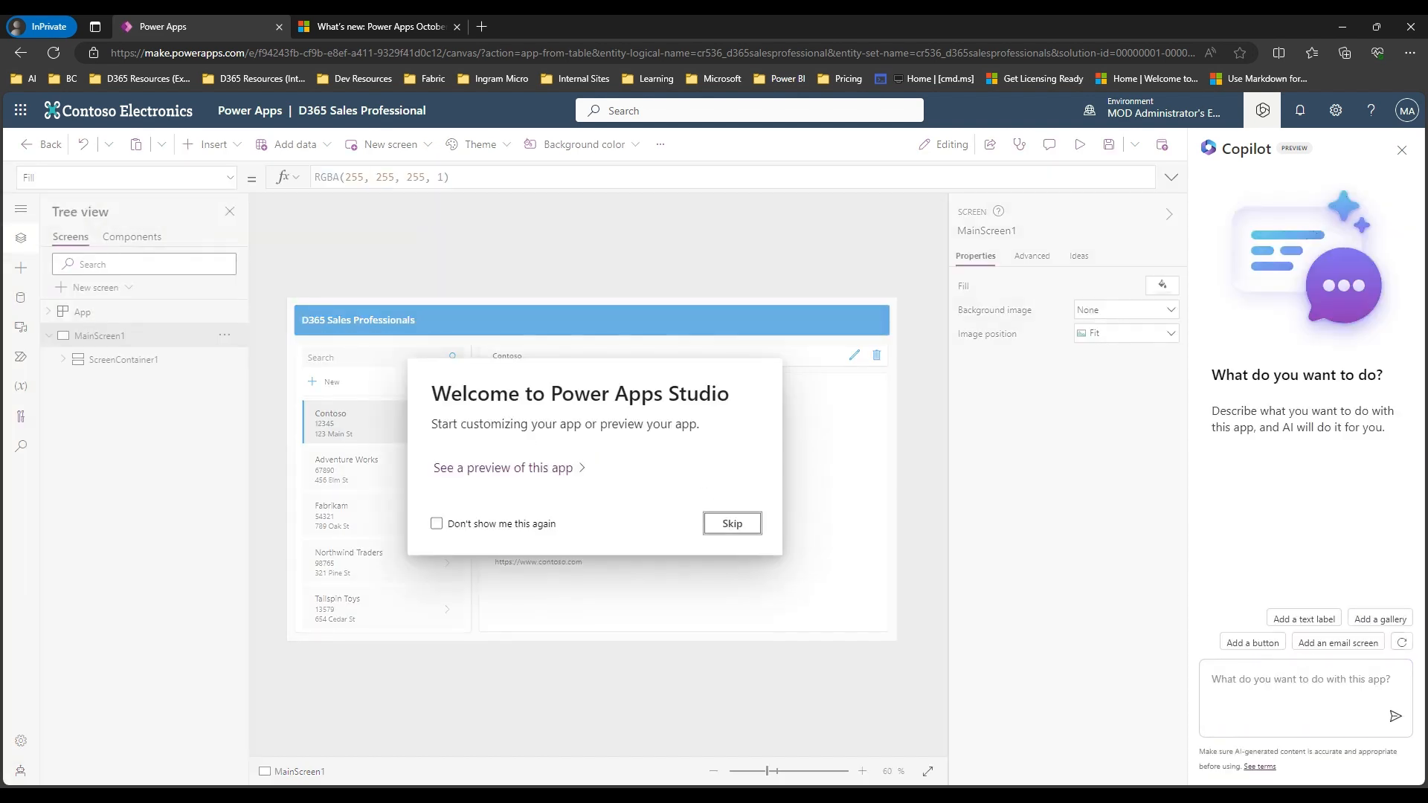
left_click(732, 525)
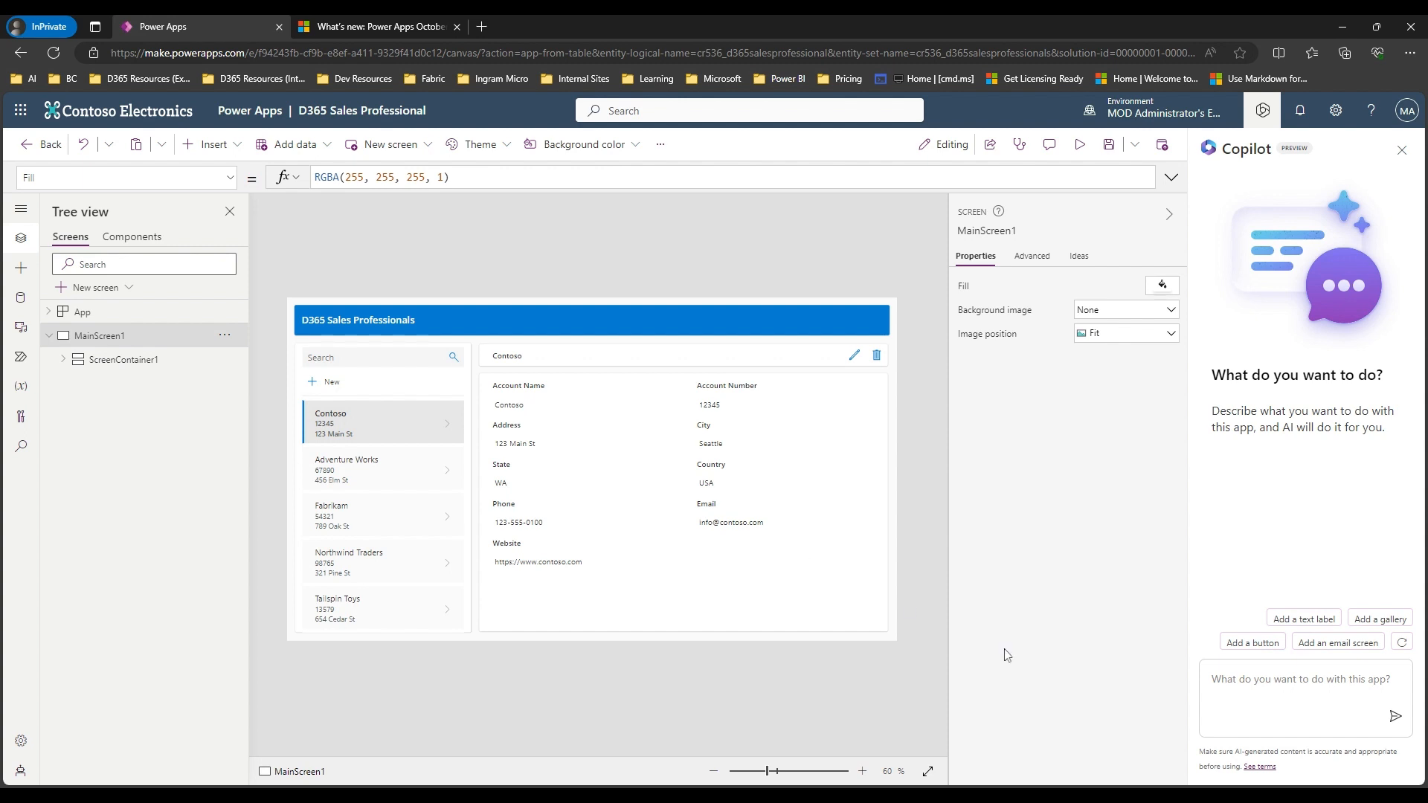
- Preview the app and browse the details of the account records, ending on Adventure Works
left_click(1249, 684)
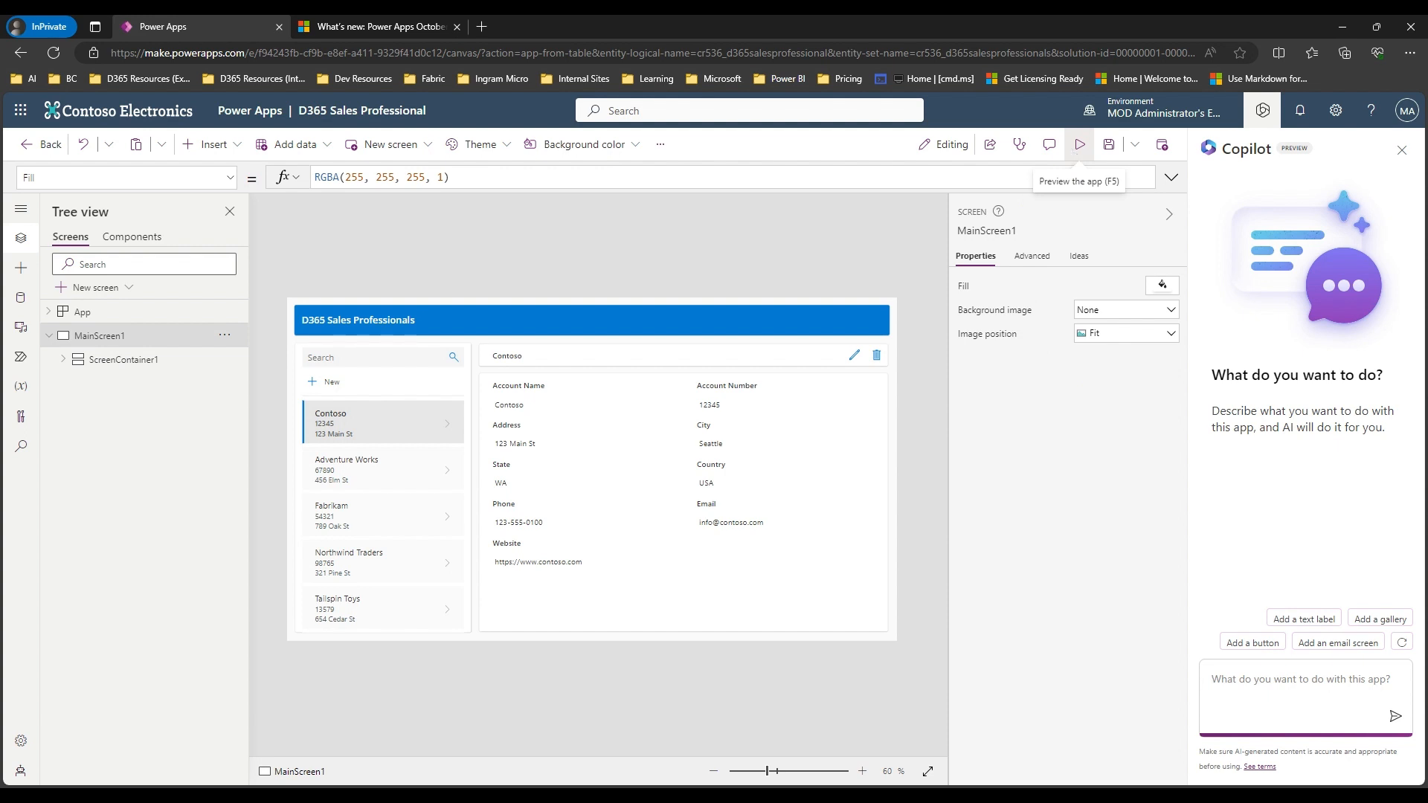
left_click(1079, 144)
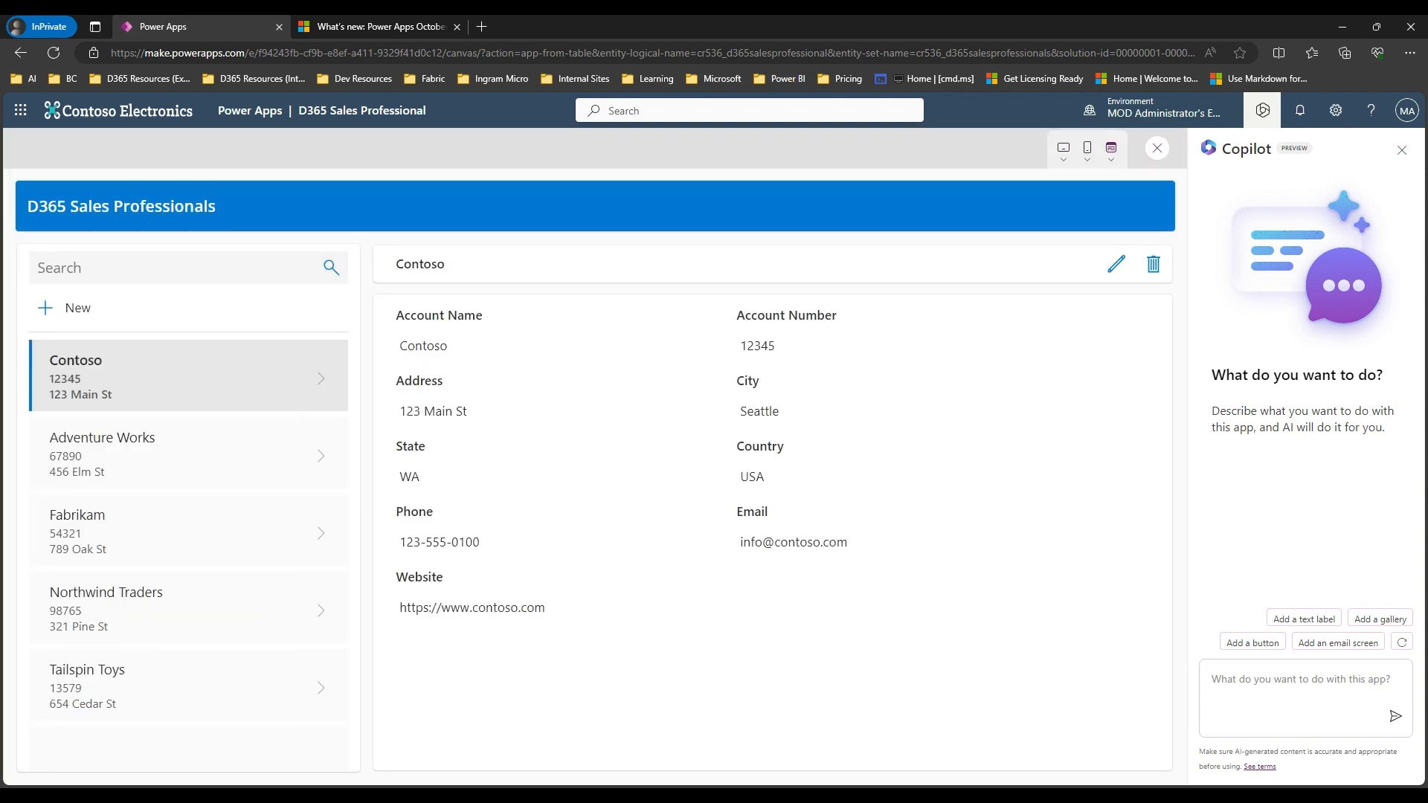
left_click(126, 473)
left_click(128, 529)
left_click(158, 633)
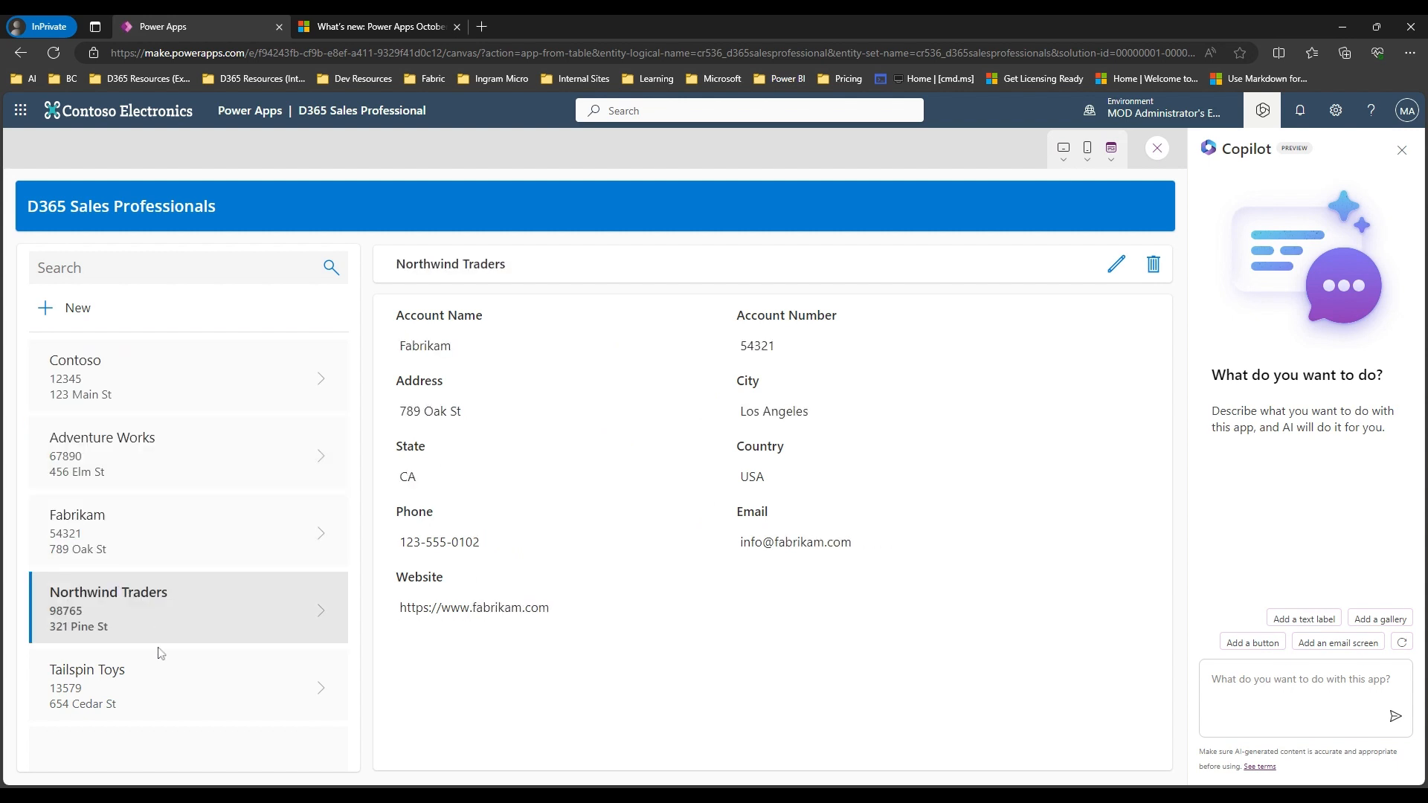
left_click(171, 694)
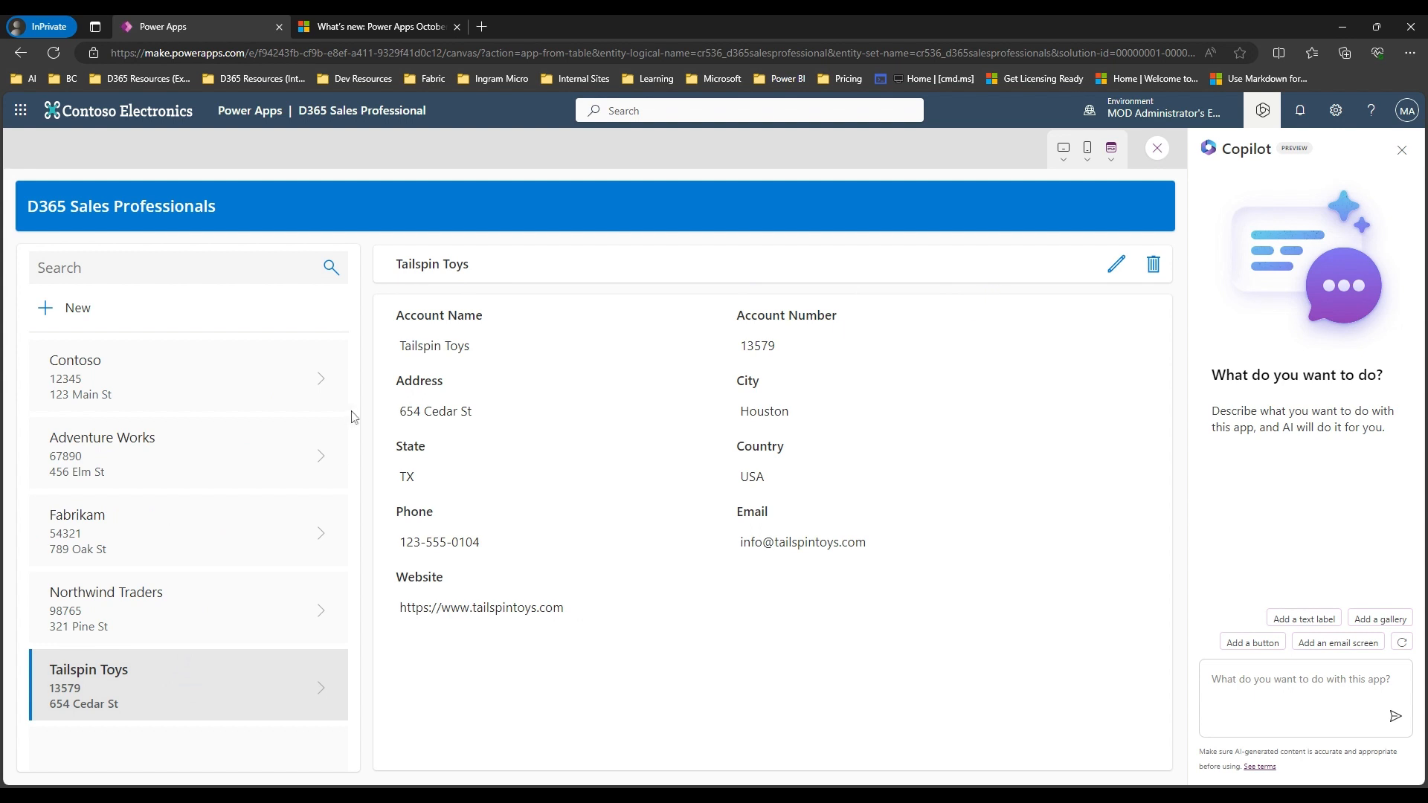
left_click(136, 366)
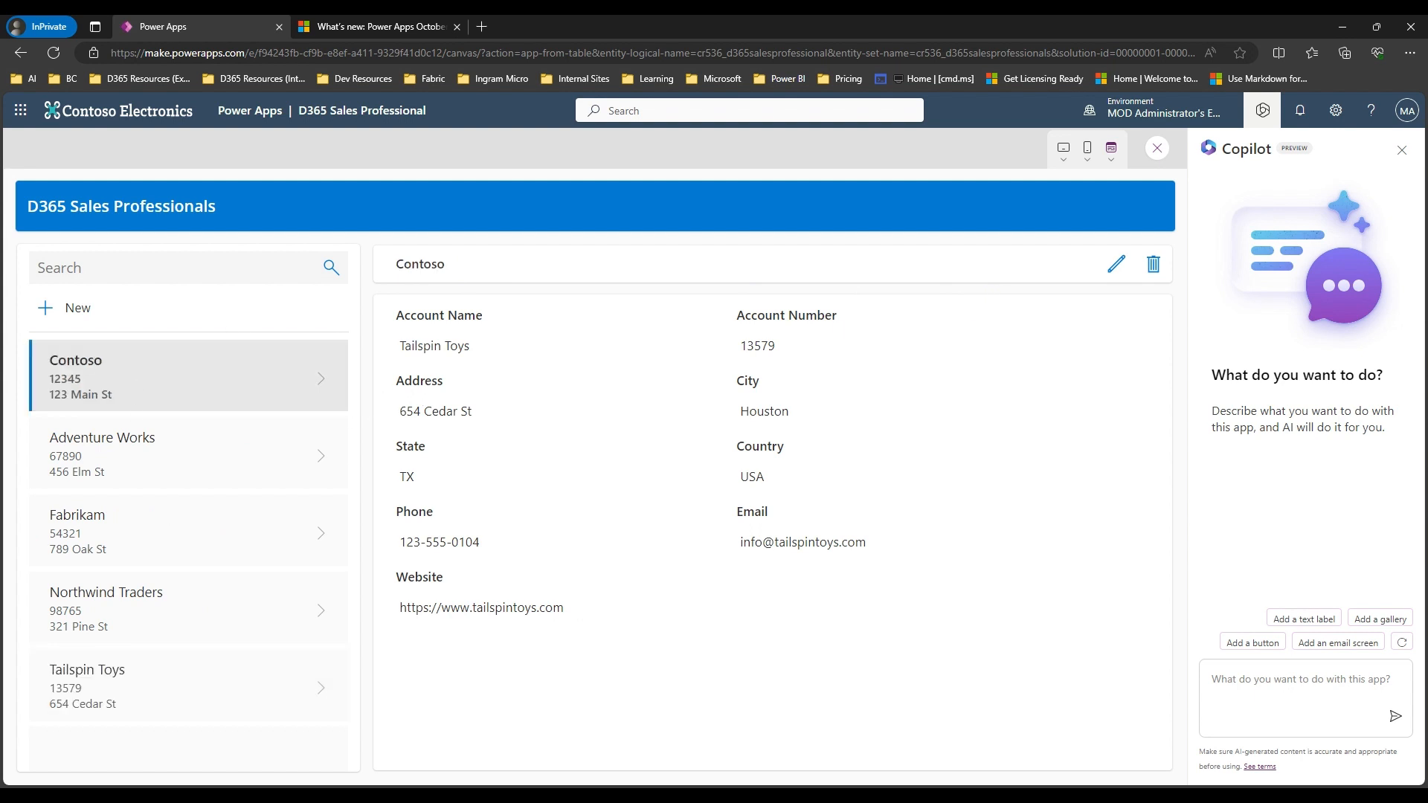
left_click(141, 455)
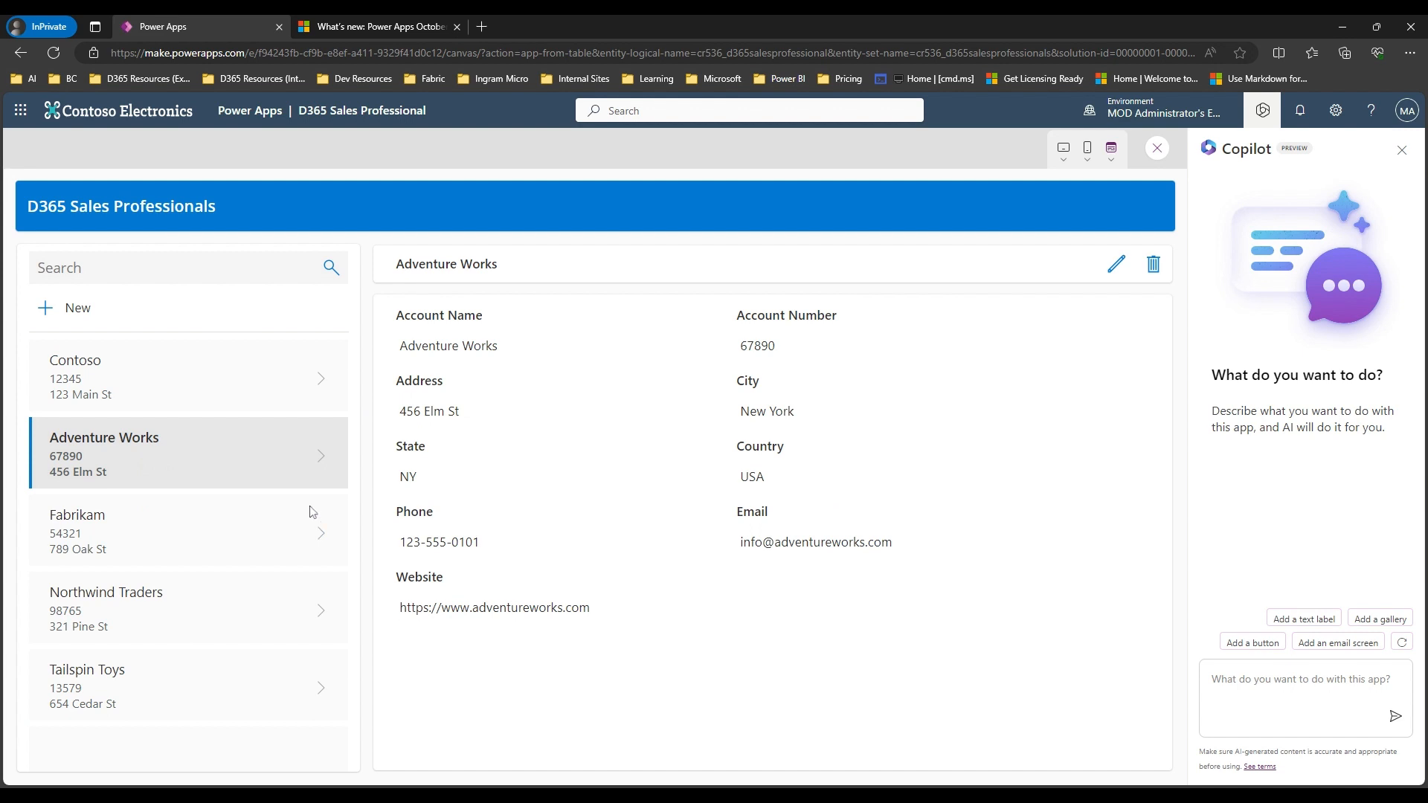
- Open the Adventure Works record for editing, select "York" in its City value, and discard the edit
left_click(1111, 275)
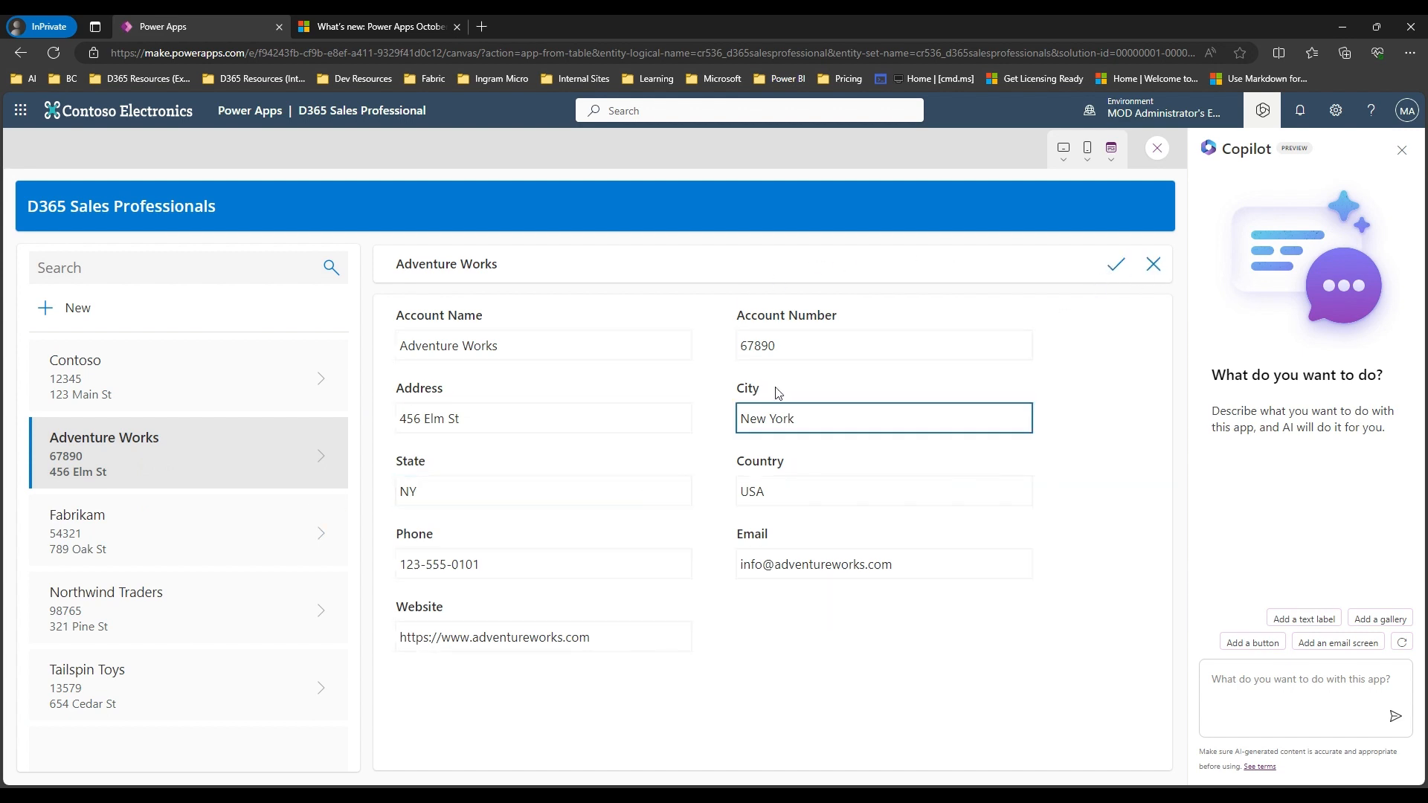
left_click_drag(800, 419, 769, 419)
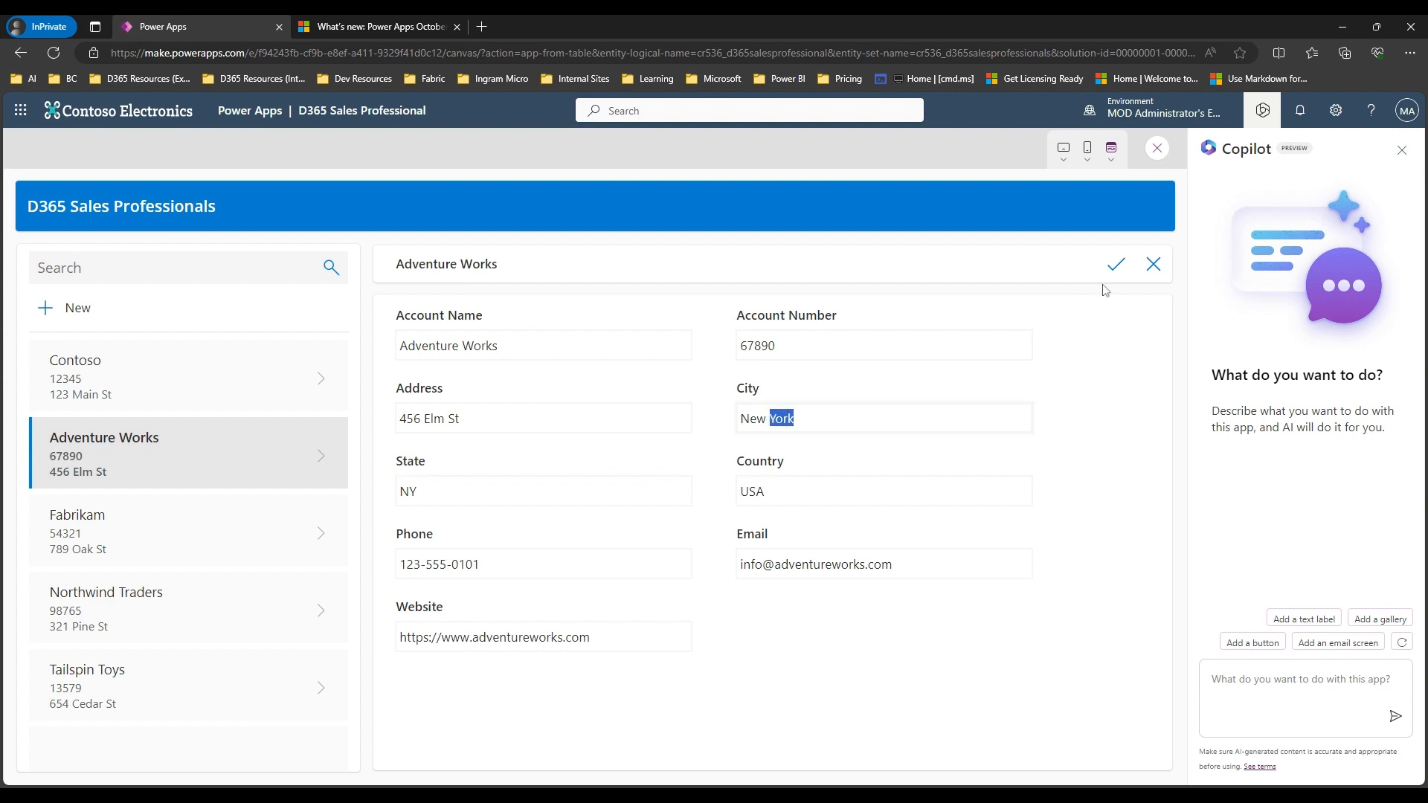
left_click(1152, 268)
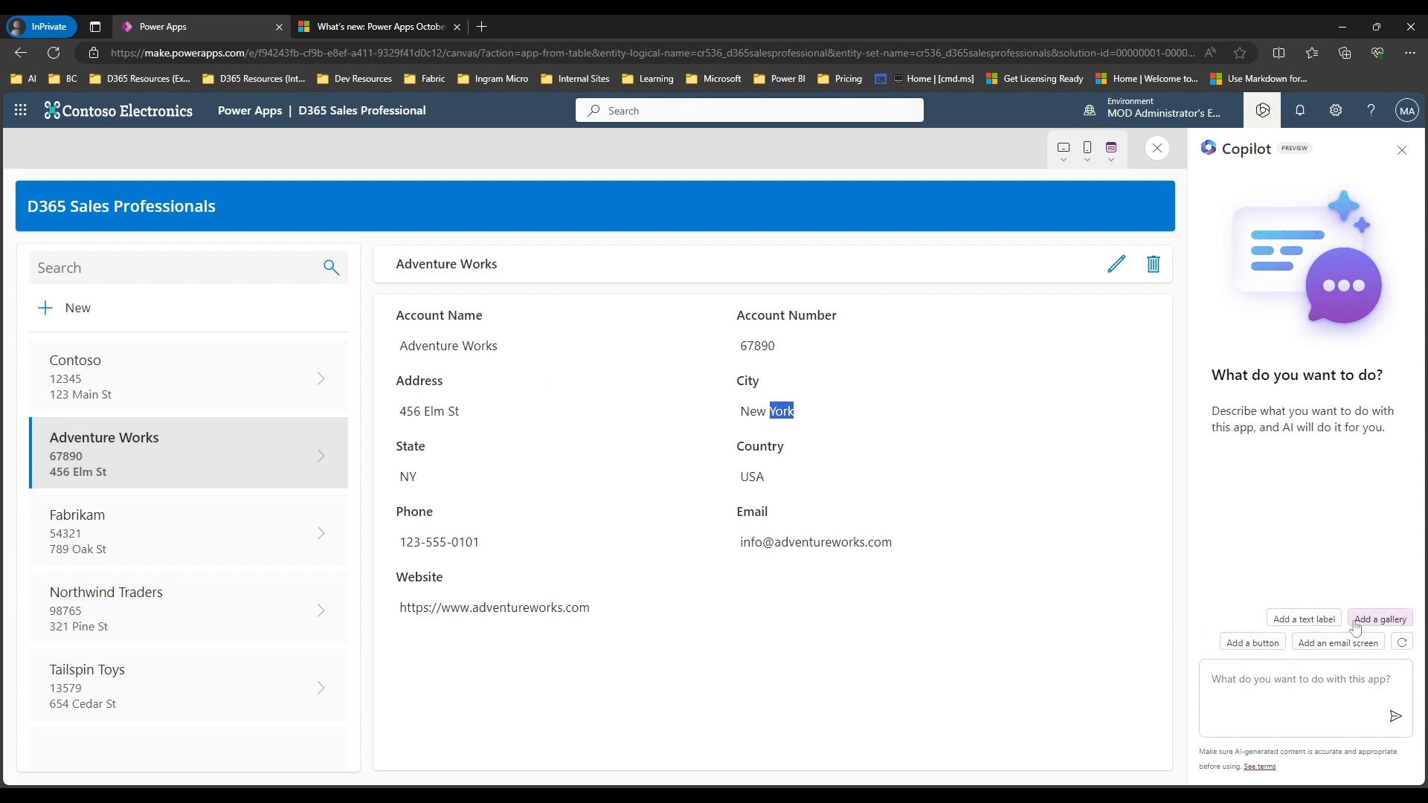
- Have Copilot add an email screen to the app, and view MainScreen1 before returning to the new screen
left_click(1319, 644)
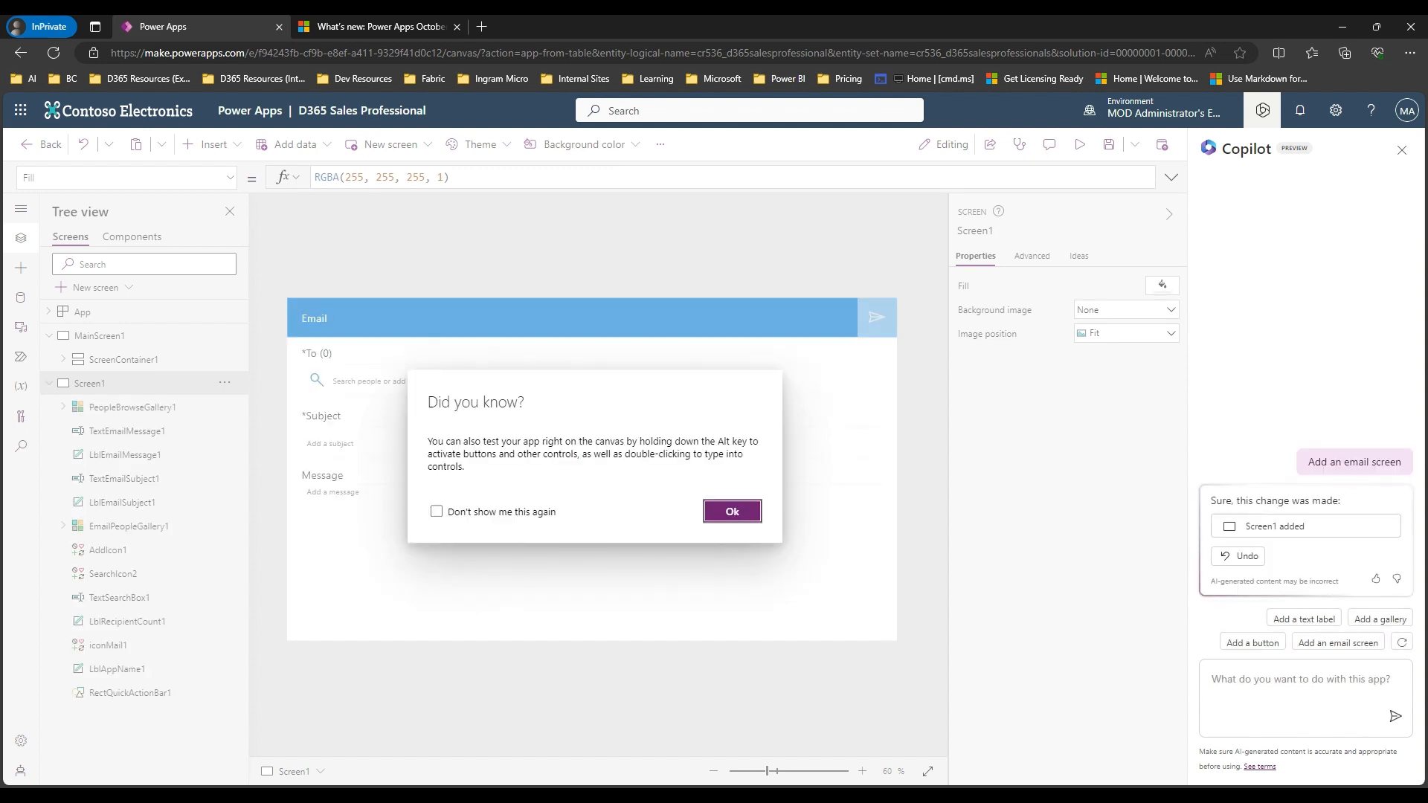
left_click(733, 513)
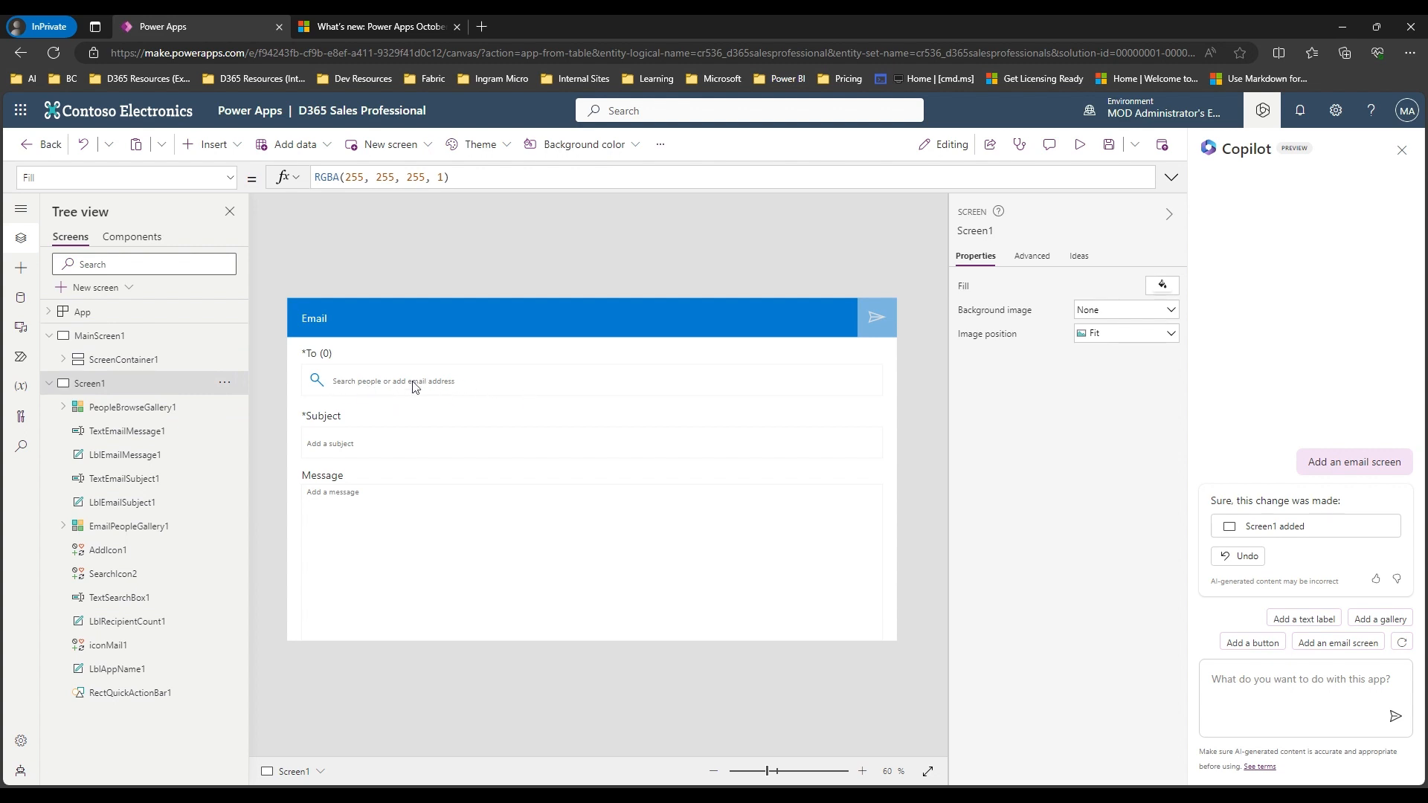
left_click(122, 336)
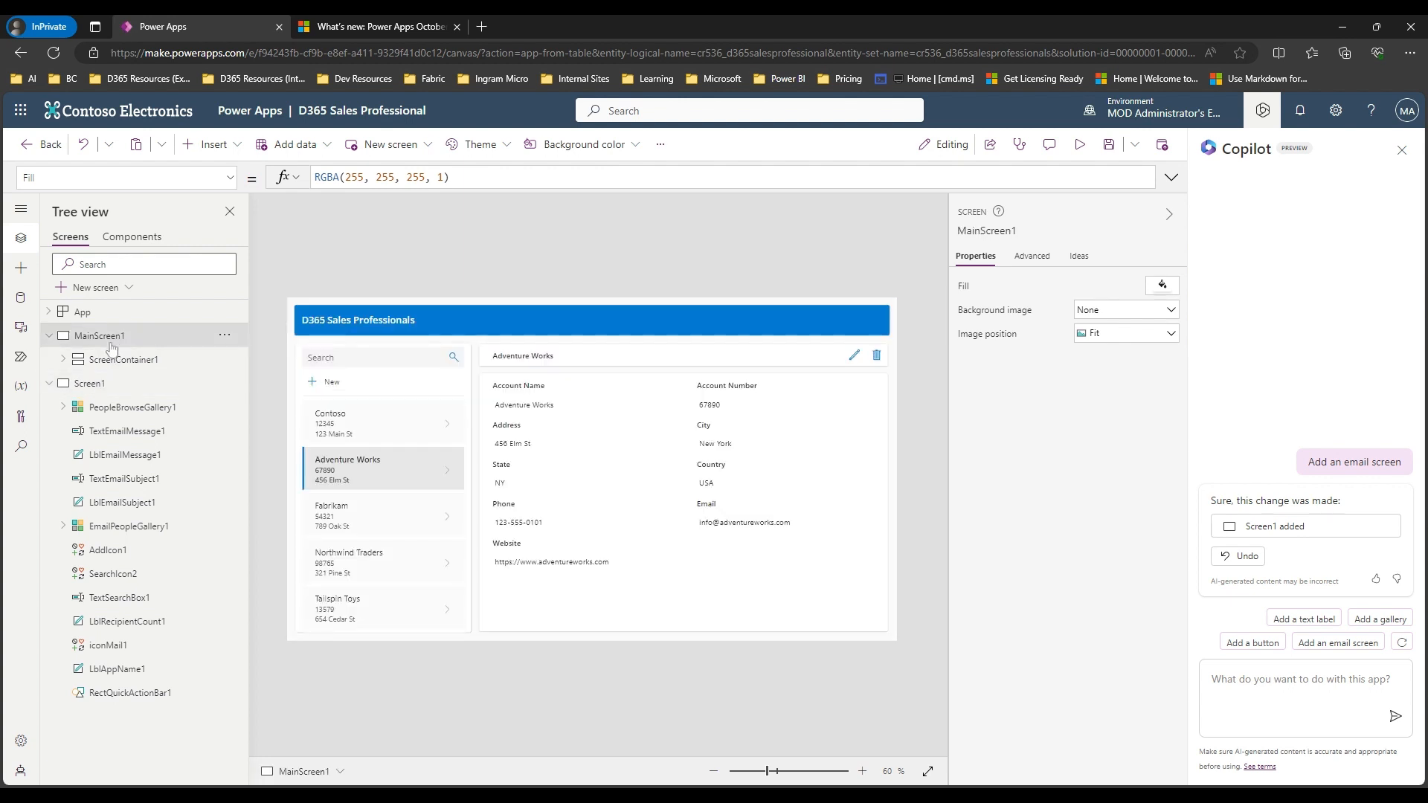
left_click(106, 384)
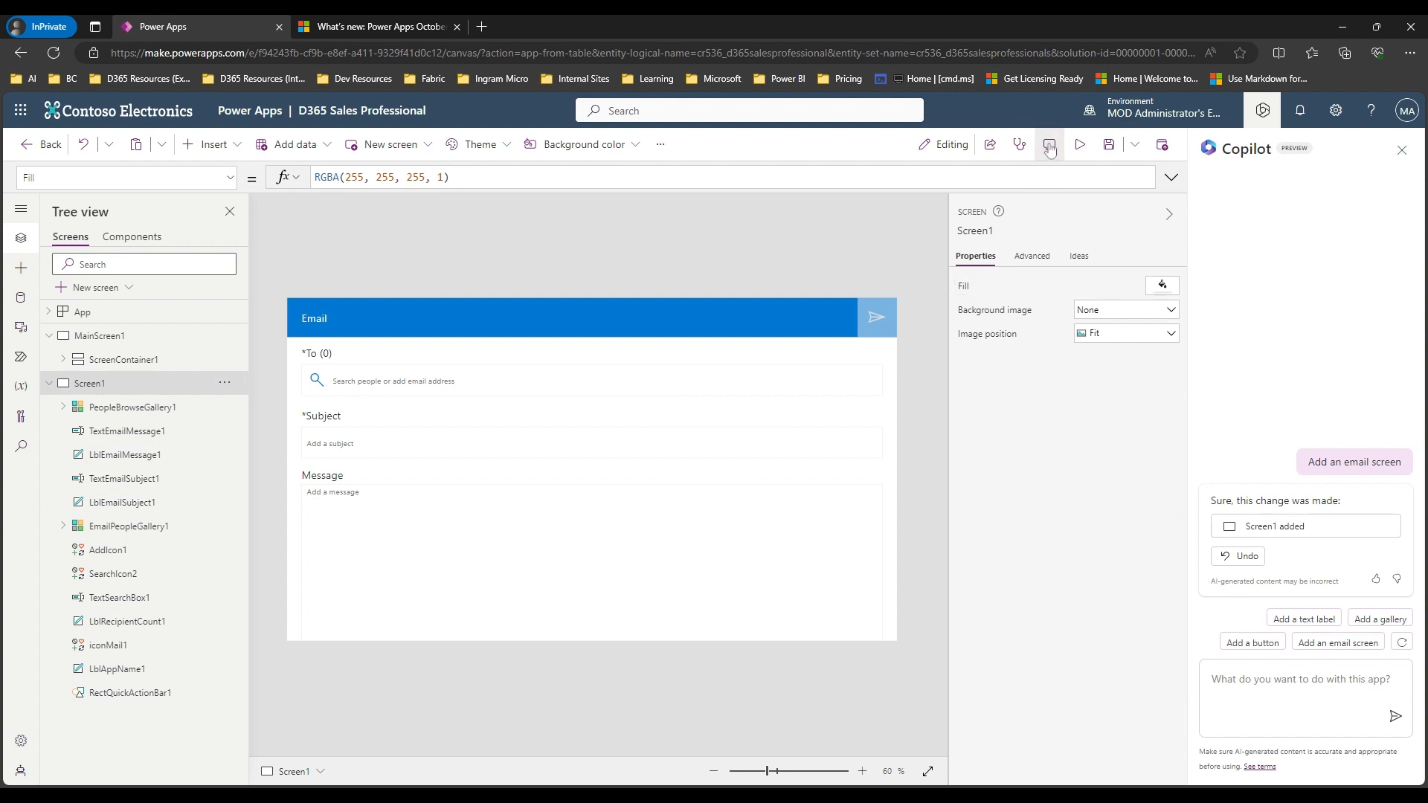
- Preview the email screen and add the second person found by searching for "a" as the recipient
left_click(1078, 146)
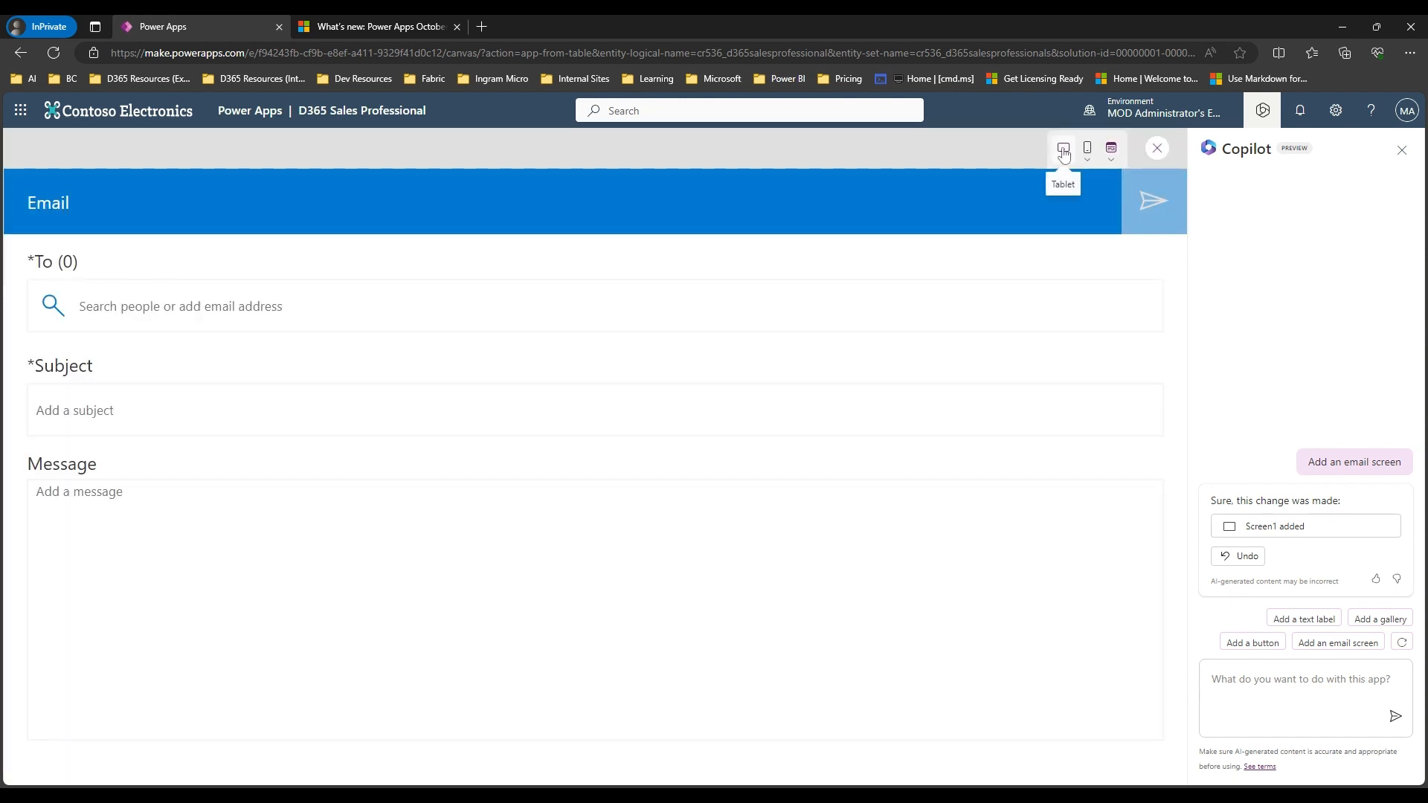
left_click(309, 306)
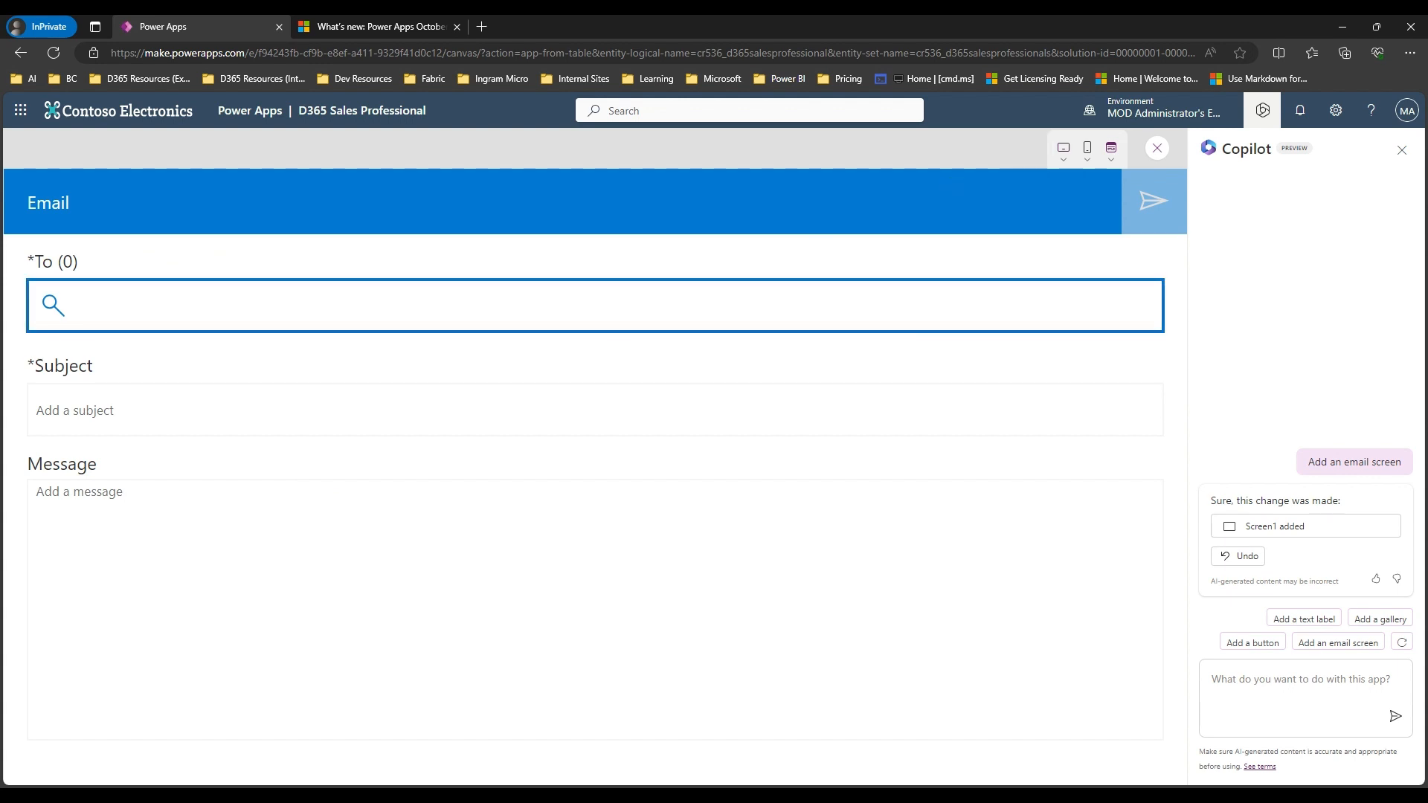
type("a")
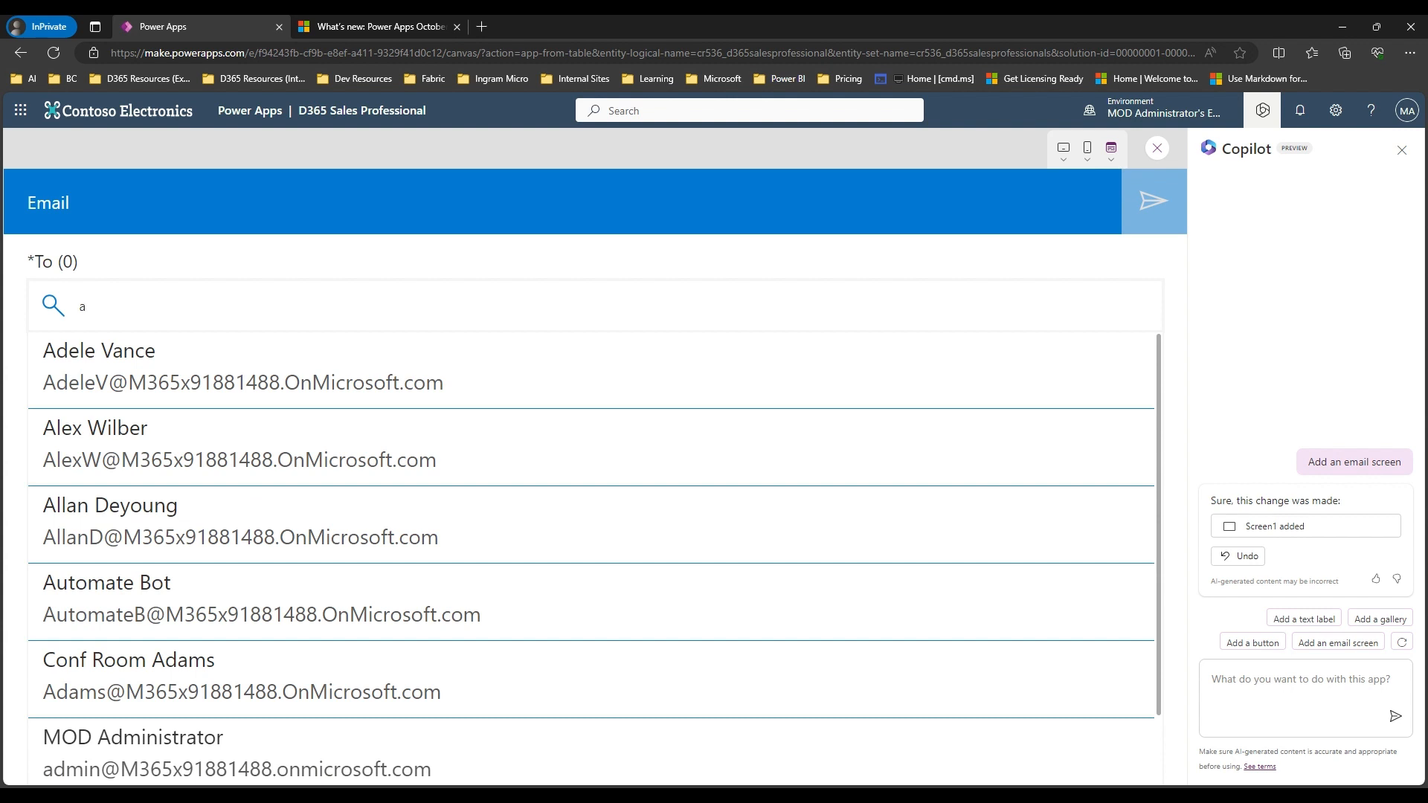
left_click(223, 450)
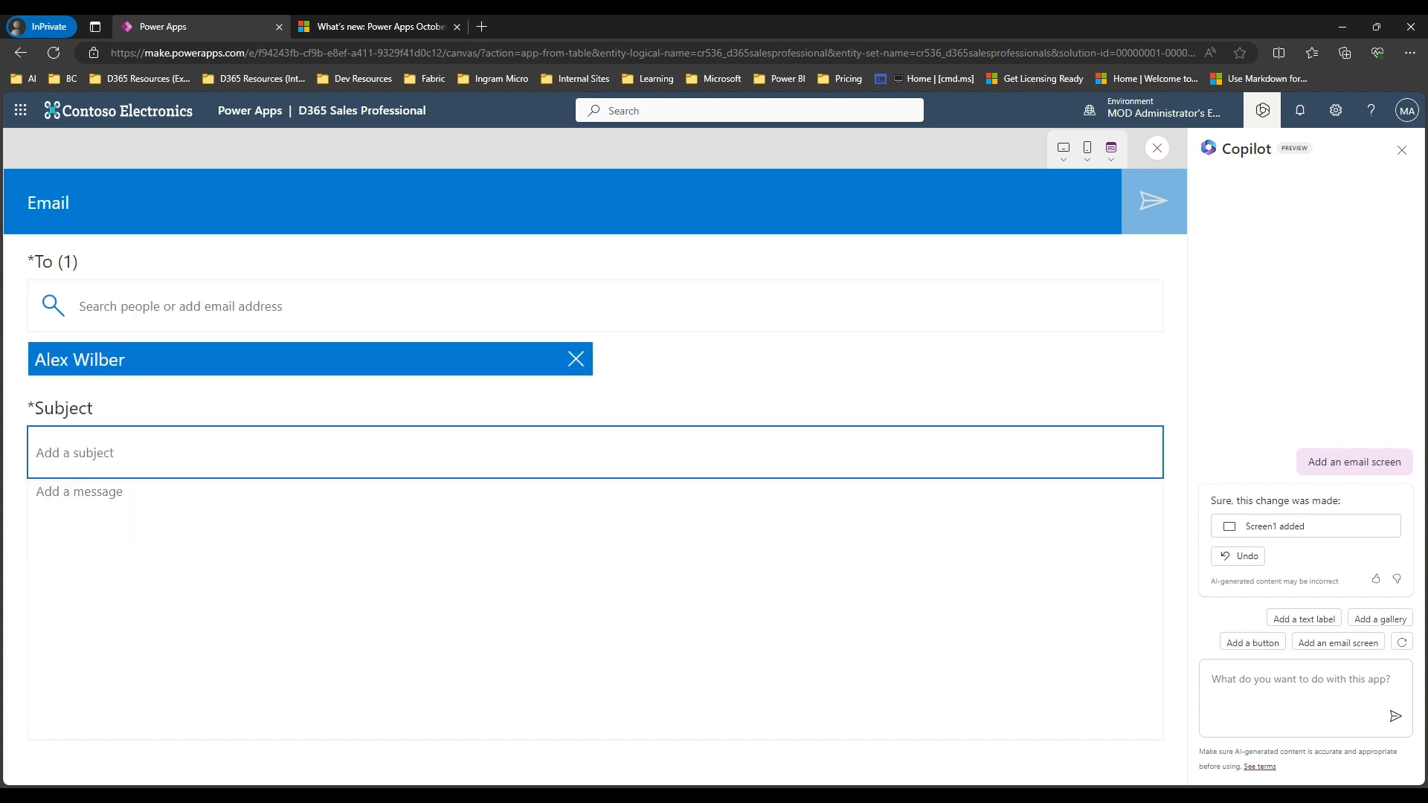
- Send the email with "test" as both subject and message, and return from the preview to the editor
left_click(223, 452)
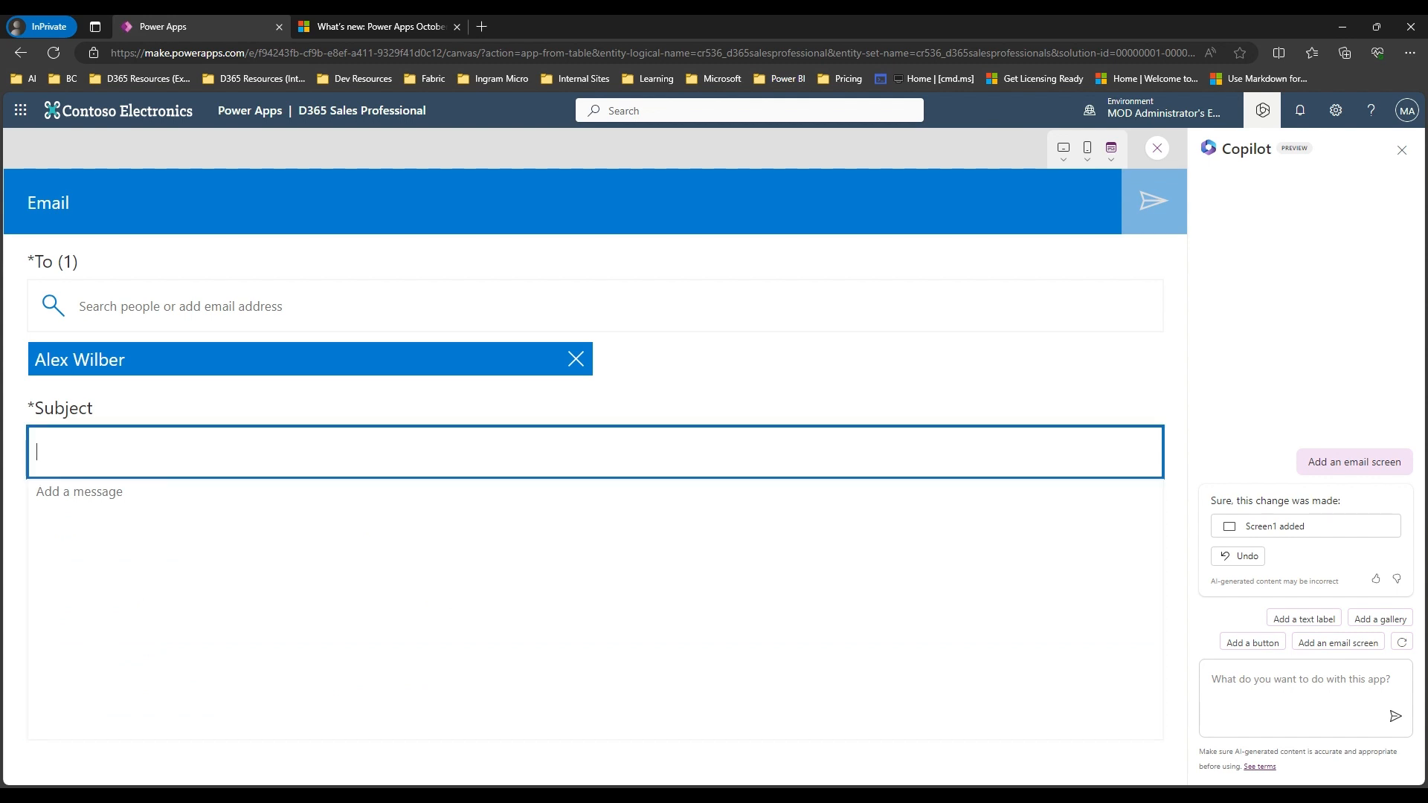
type("test")
key("Tab")
type("test")
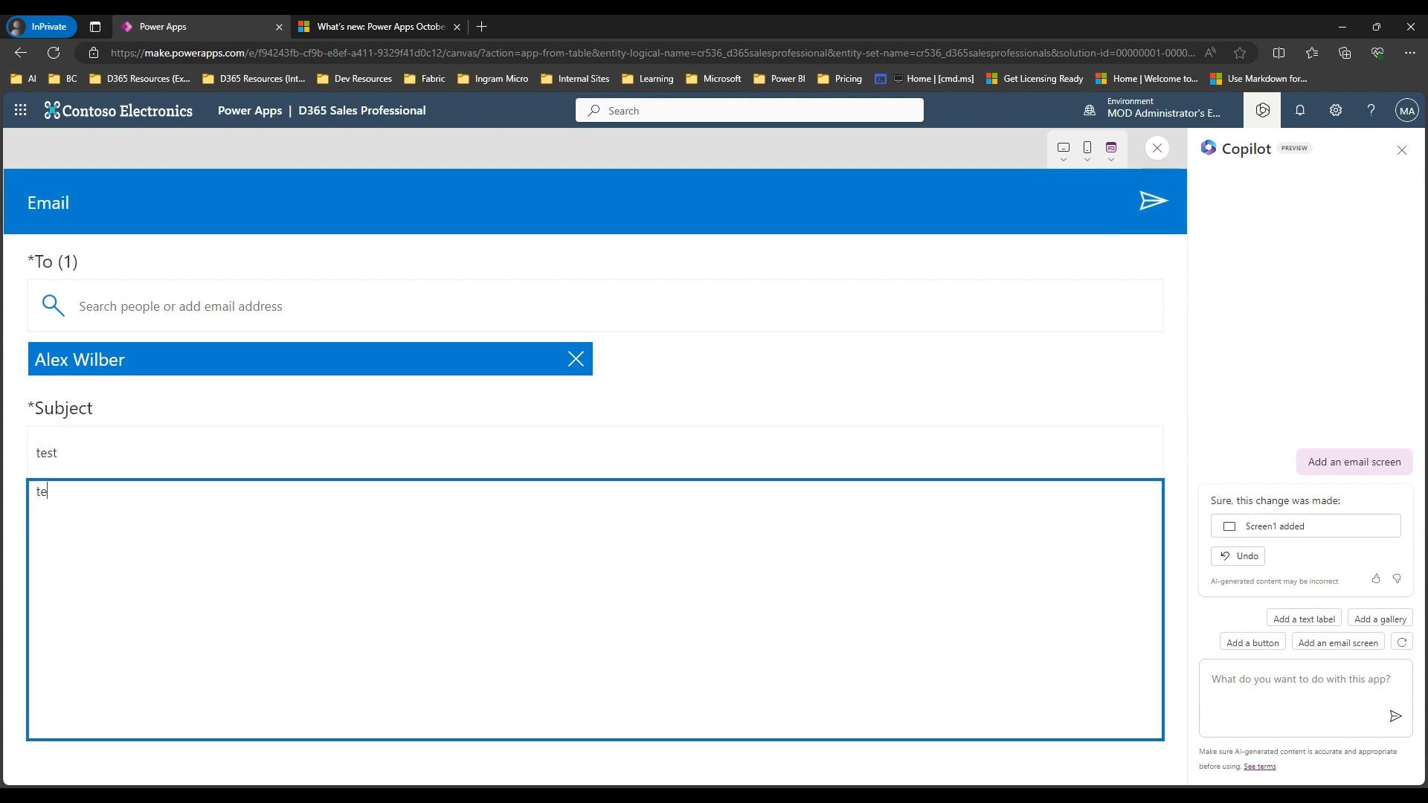
left_click(1149, 207)
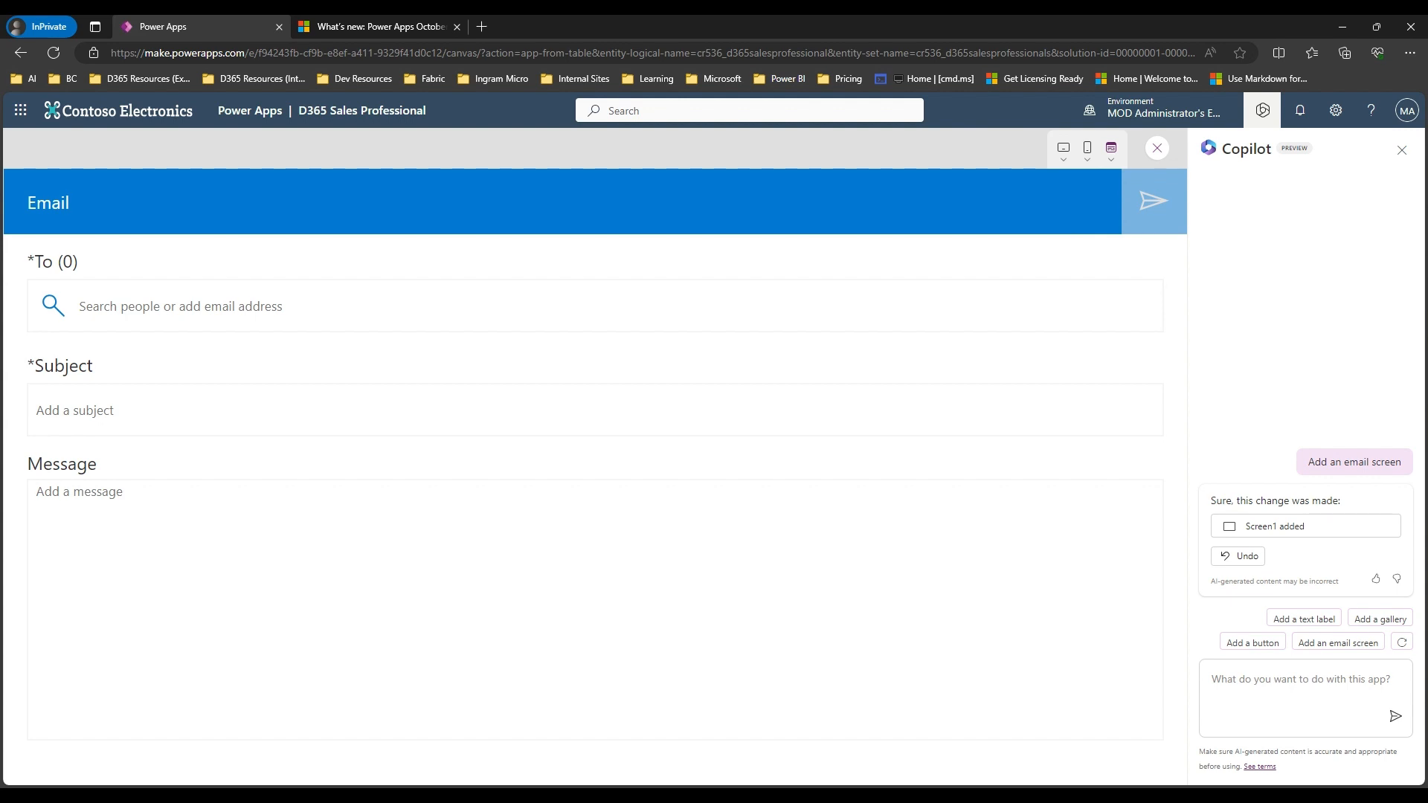
left_click(1165, 148)
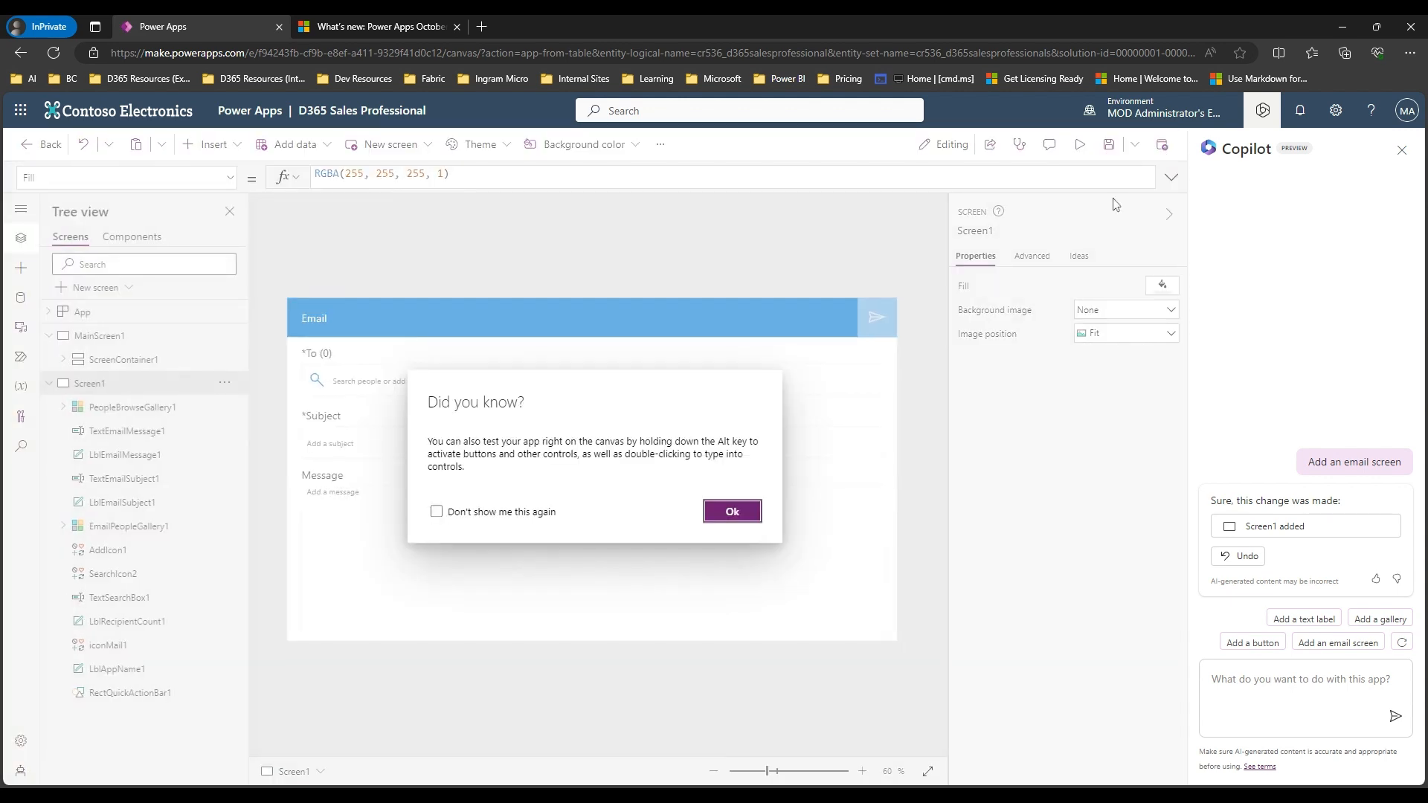
left_click(721, 513)
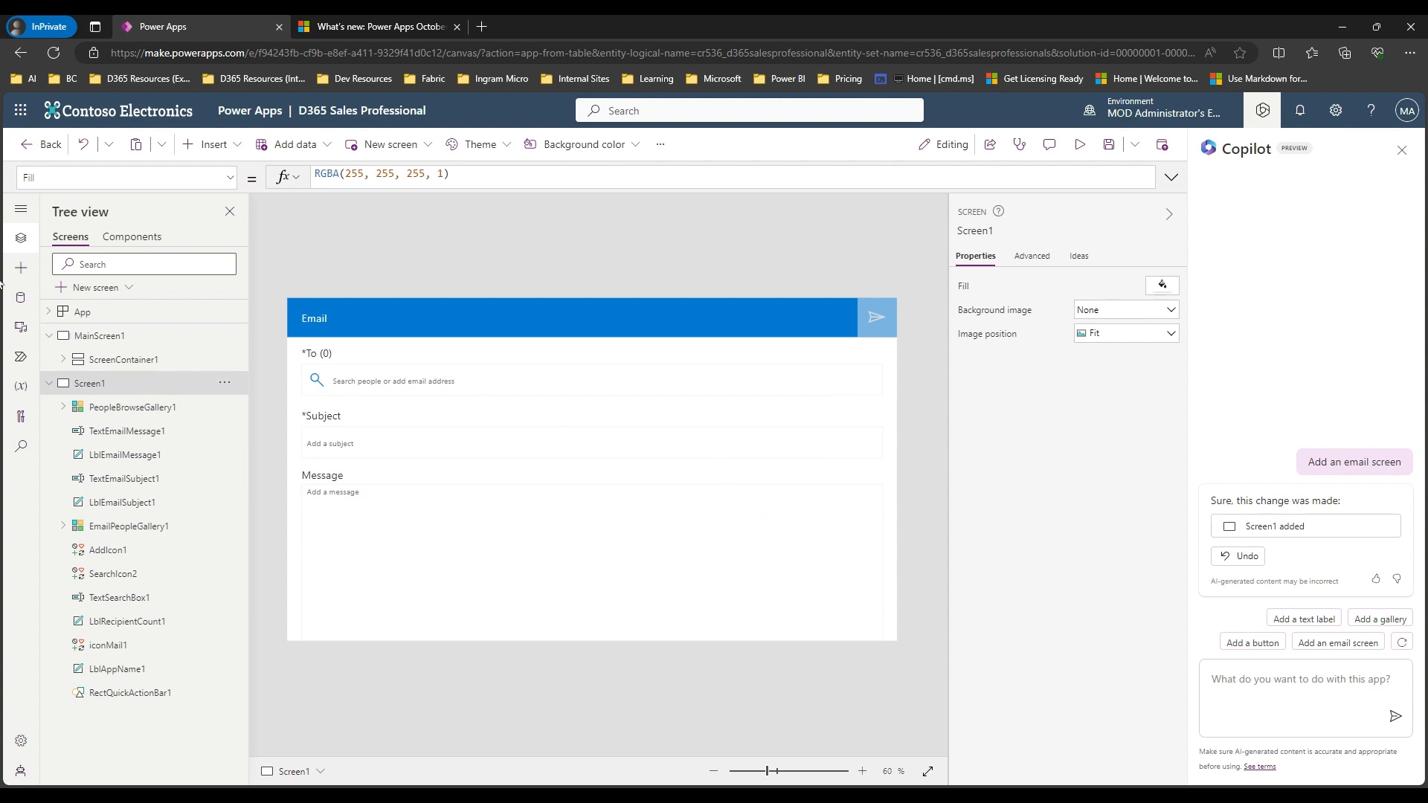
- View the app's data sources and available controls, and save and exit the D365 Sales Professional app
left_click(25, 299)
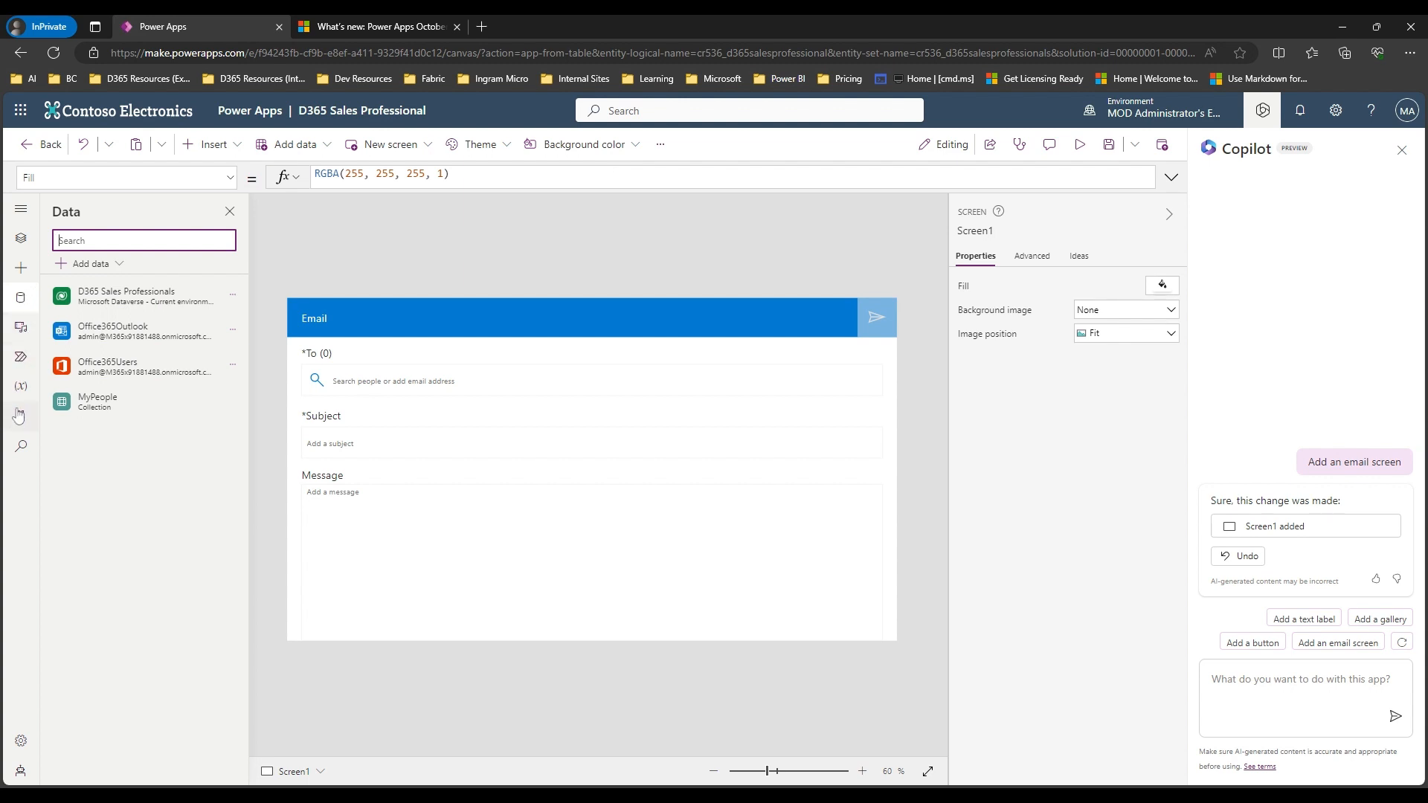
left_click(21, 268)
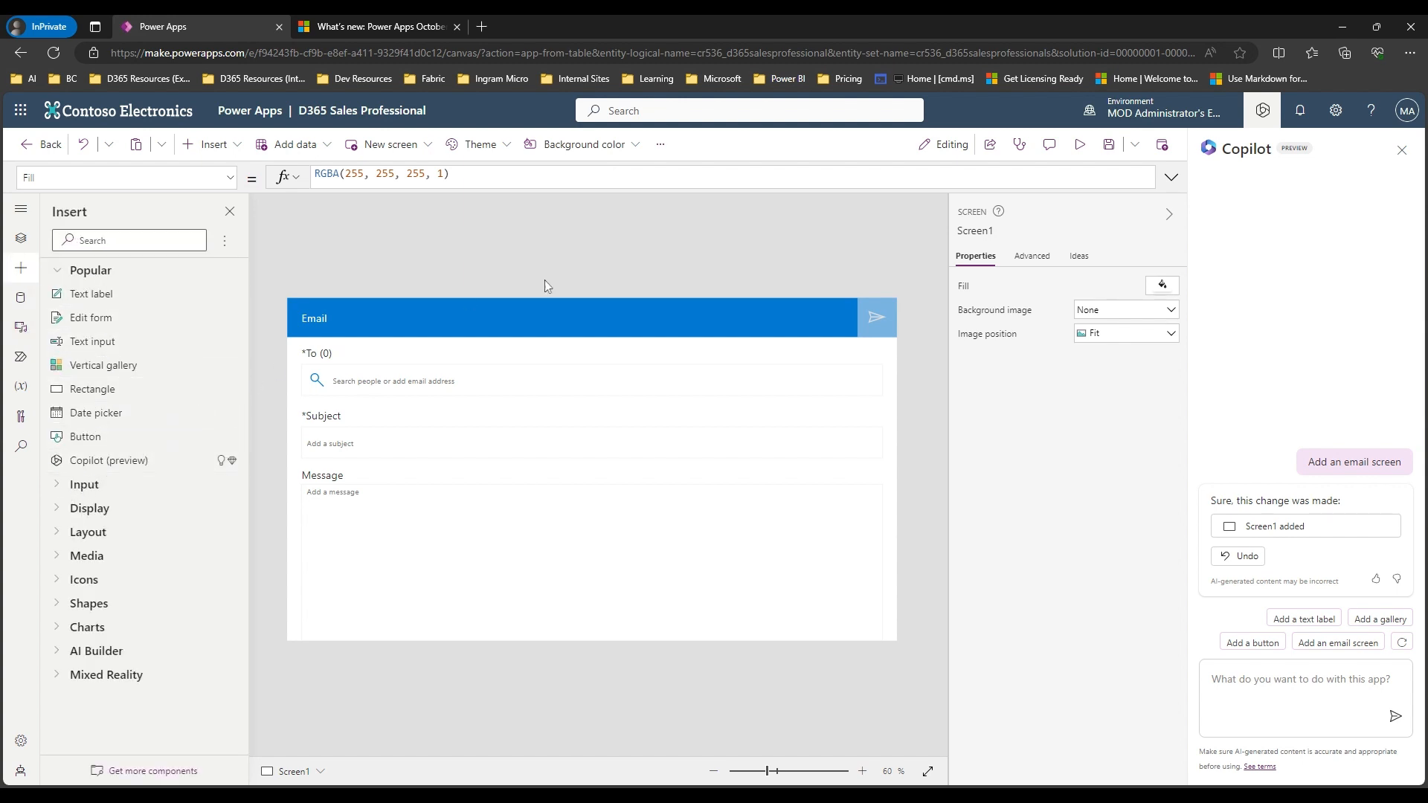
left_click(1109, 152)
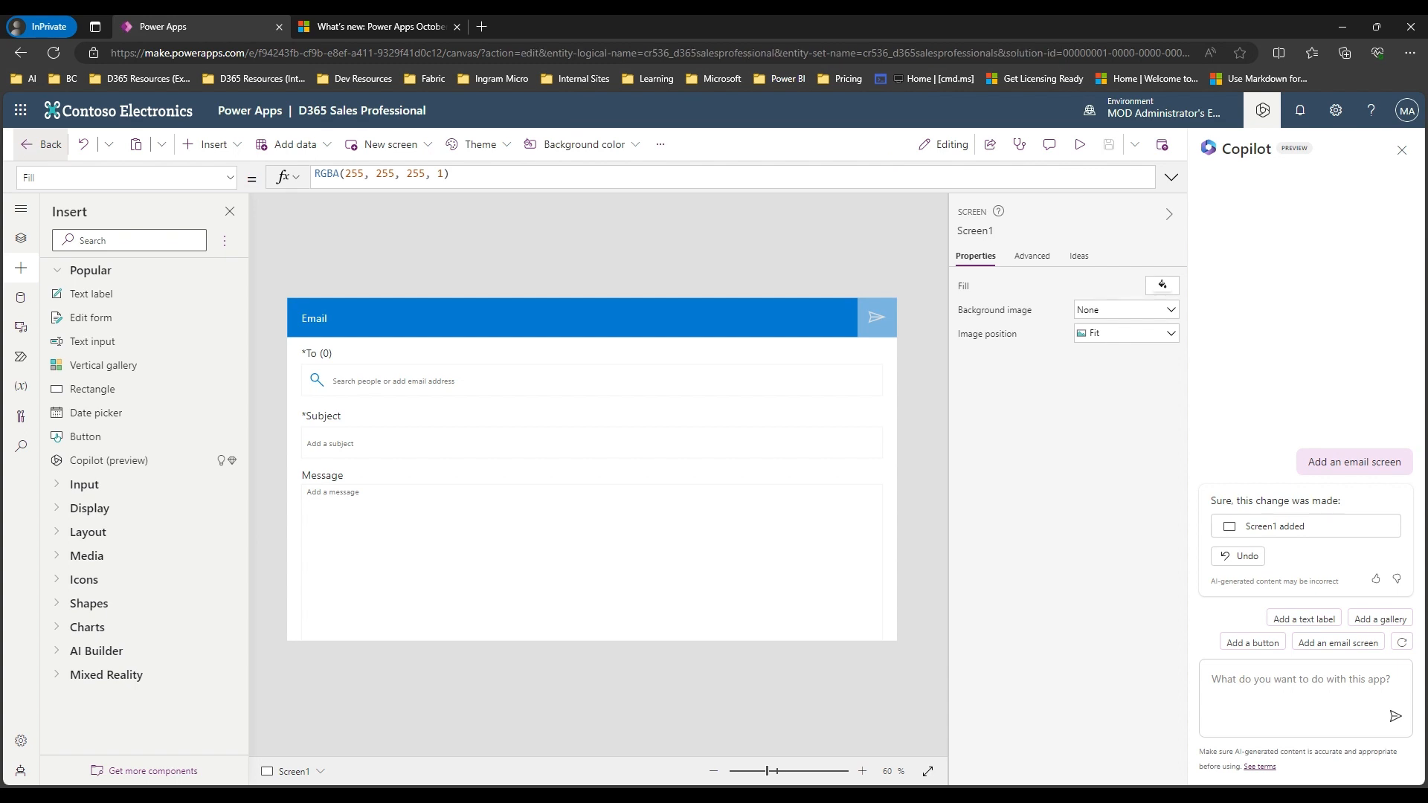
left_click(30, 146)
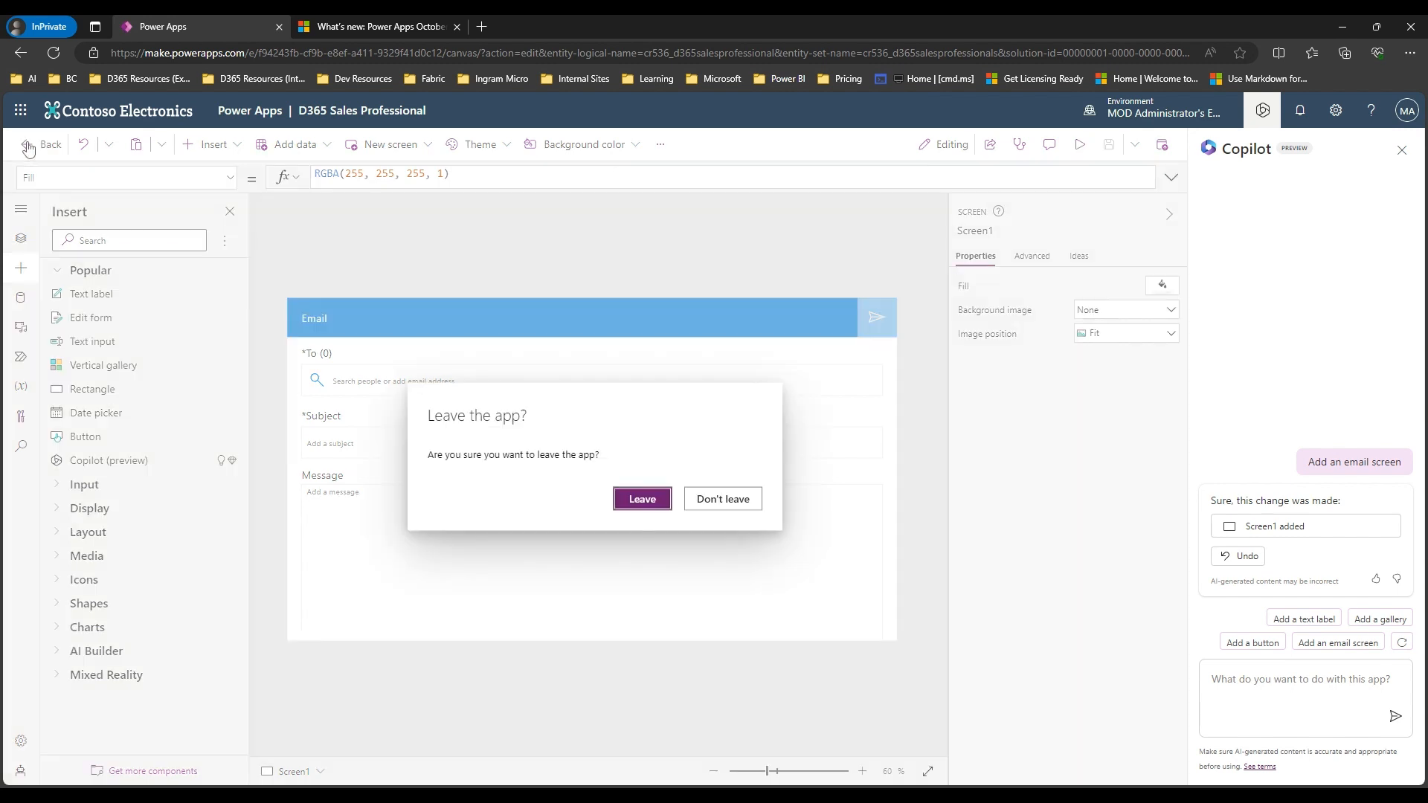
left_click(643, 500)
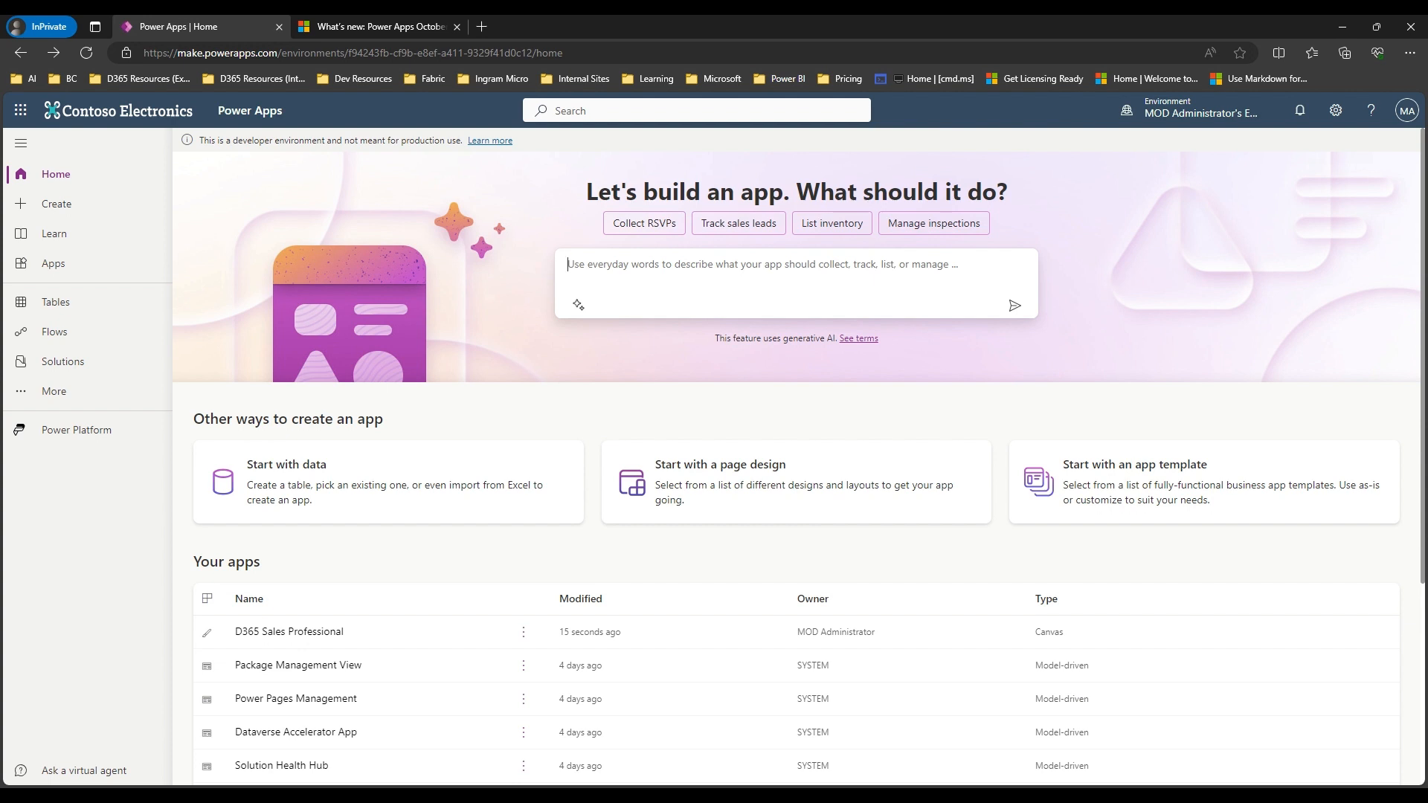
- Ask Copilot to generate an app from the description "I need an HVAC inspection app that can include photos."
type("I need an ")
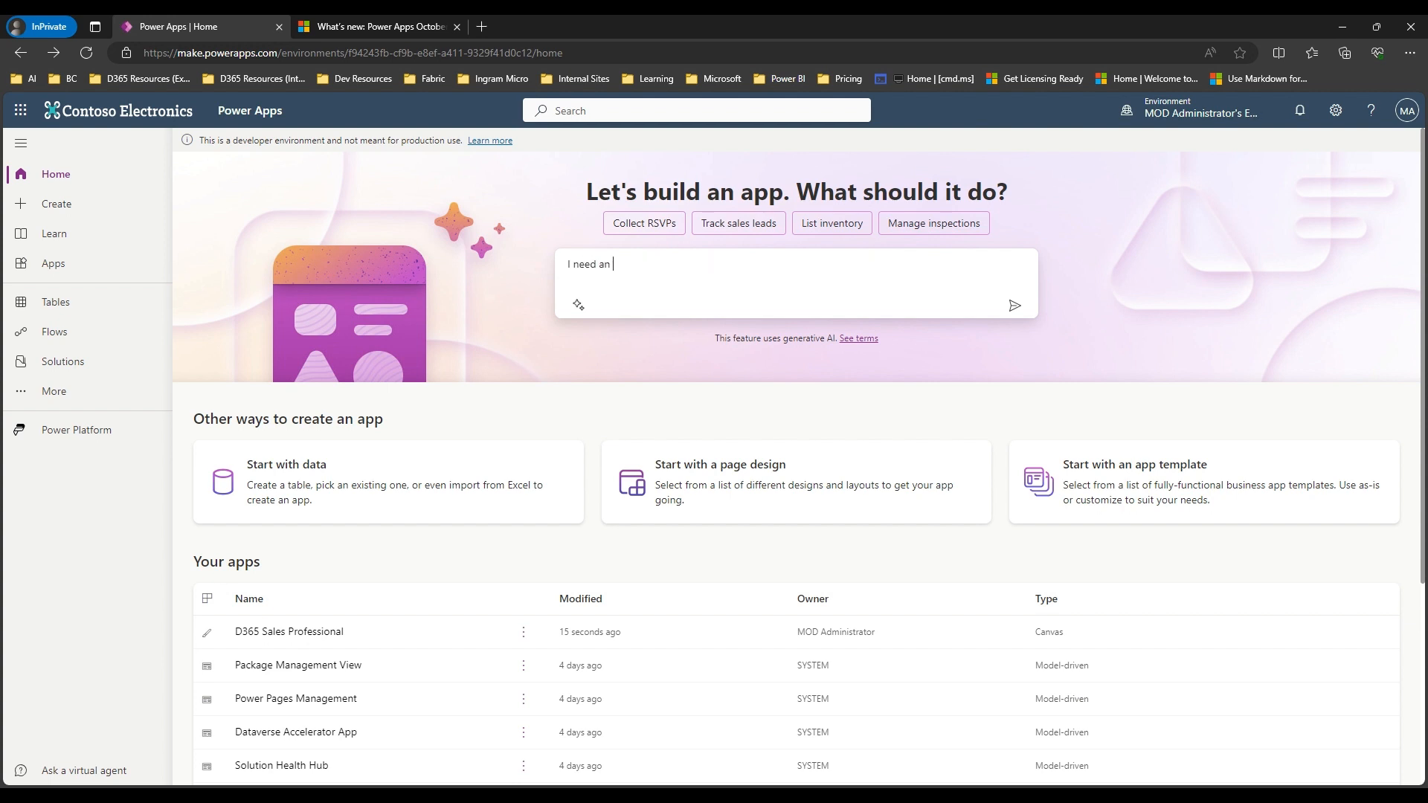
type("HVAC inspection app w")
type("hat can include pho")
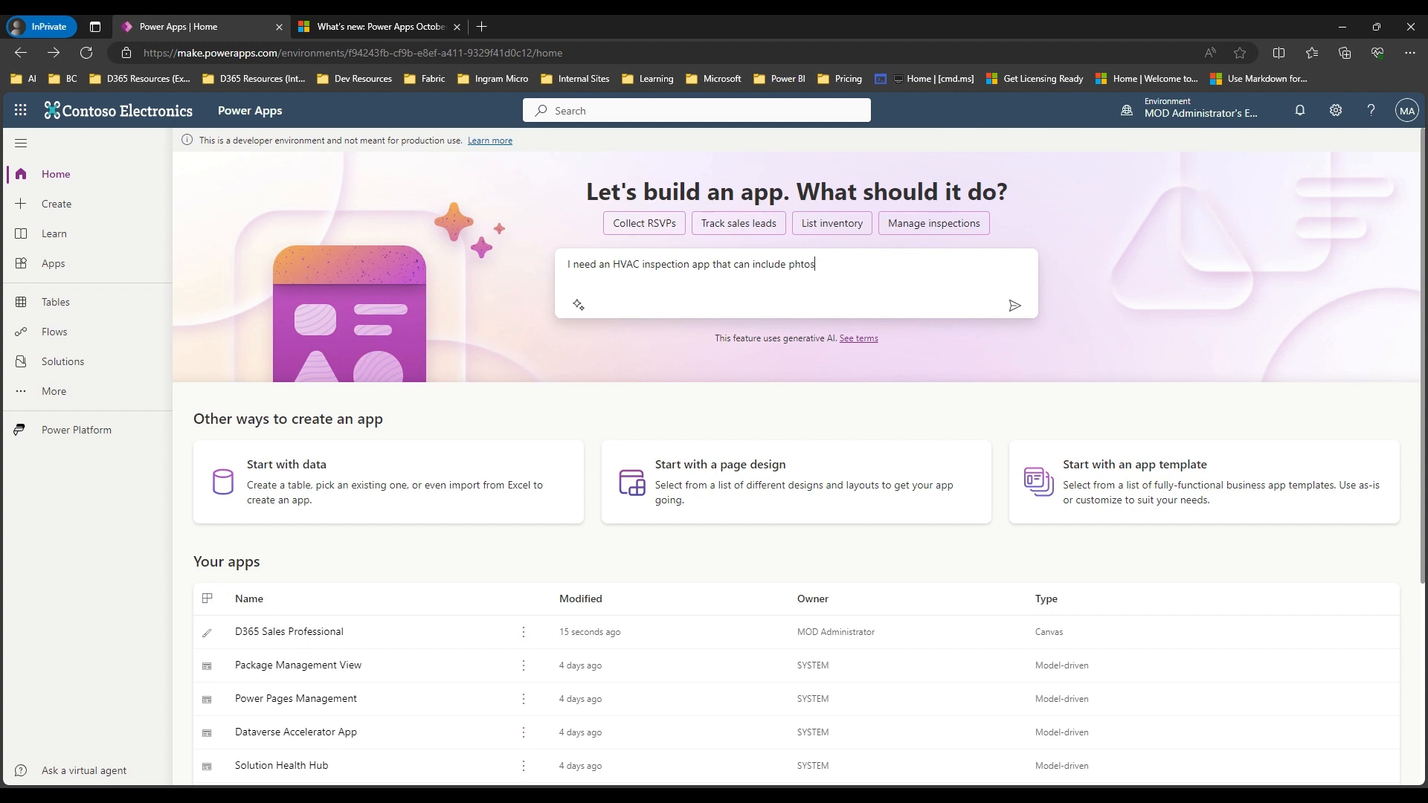
type("tos.")
key("Return")
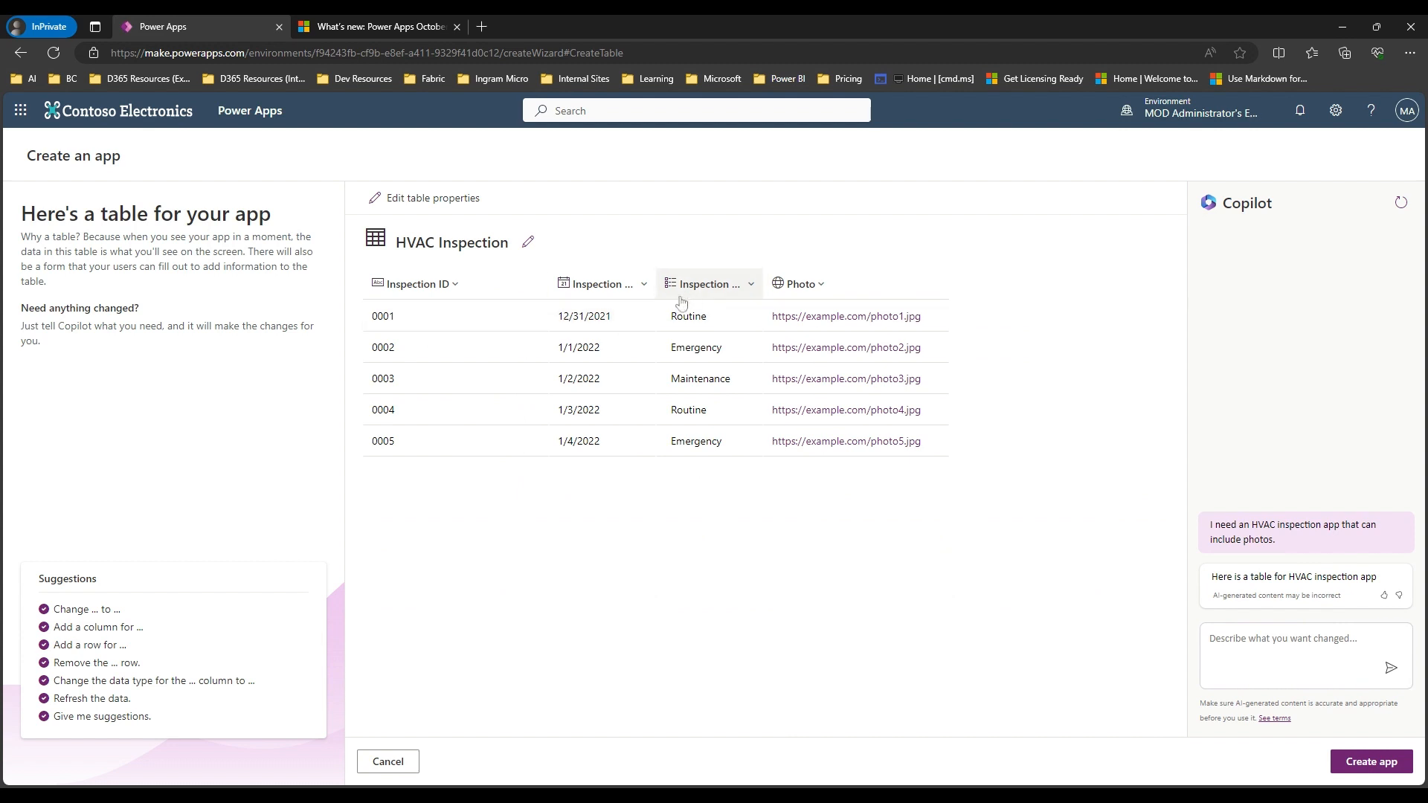
- Have Copilot include a field for unit serial number in the HVAC Inspection table, and create the app from it
left_click(1227, 638)
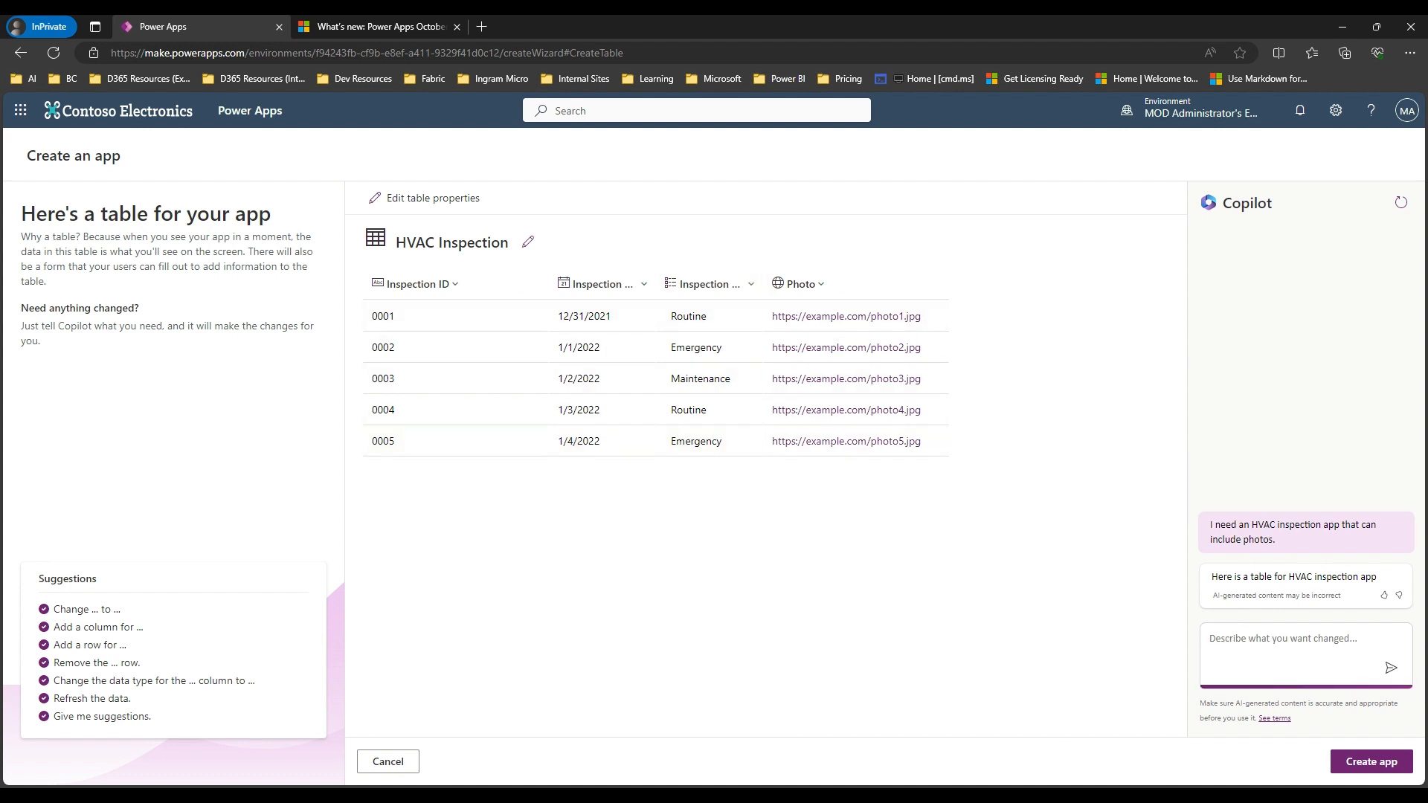
type("Include a field for unit serial number.")
key("Return")
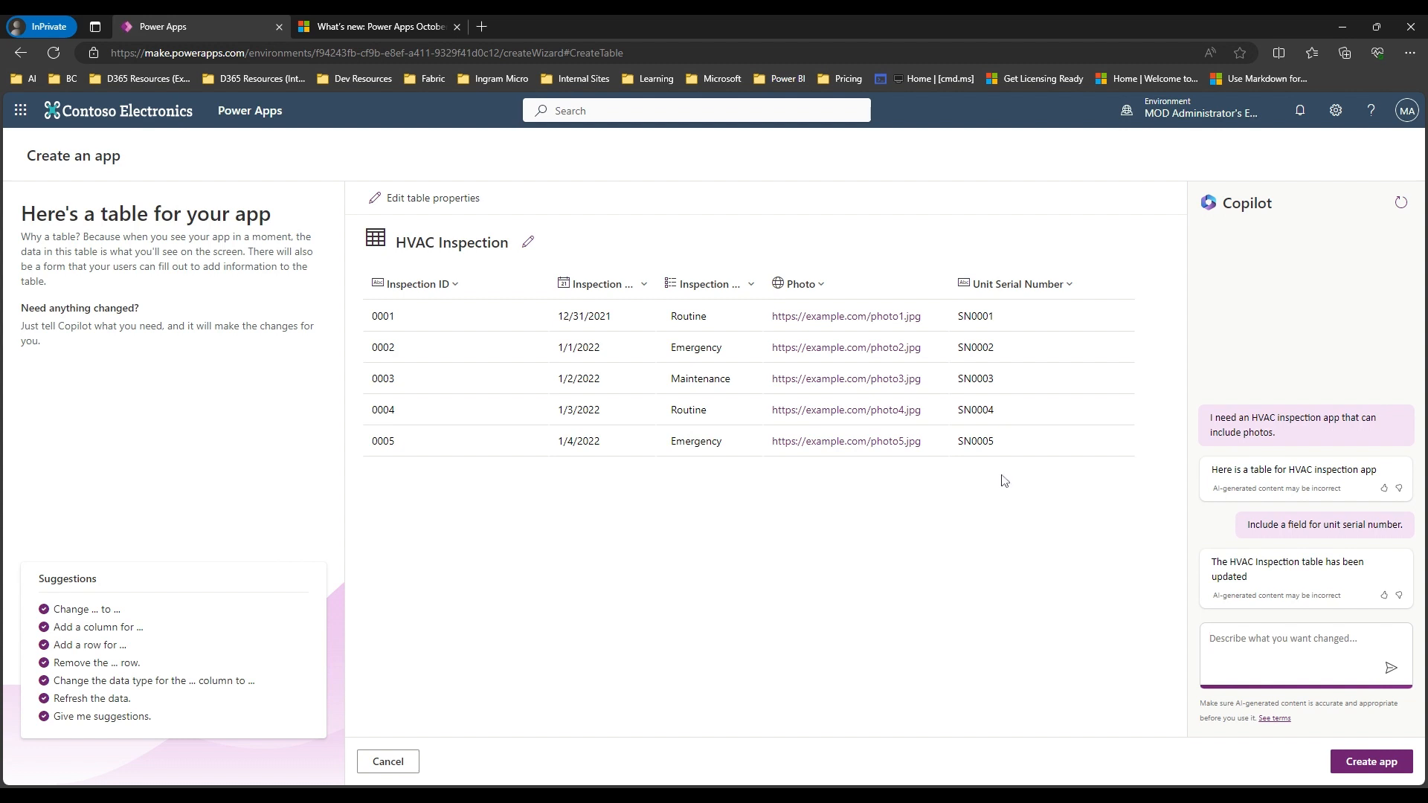
left_click(1352, 766)
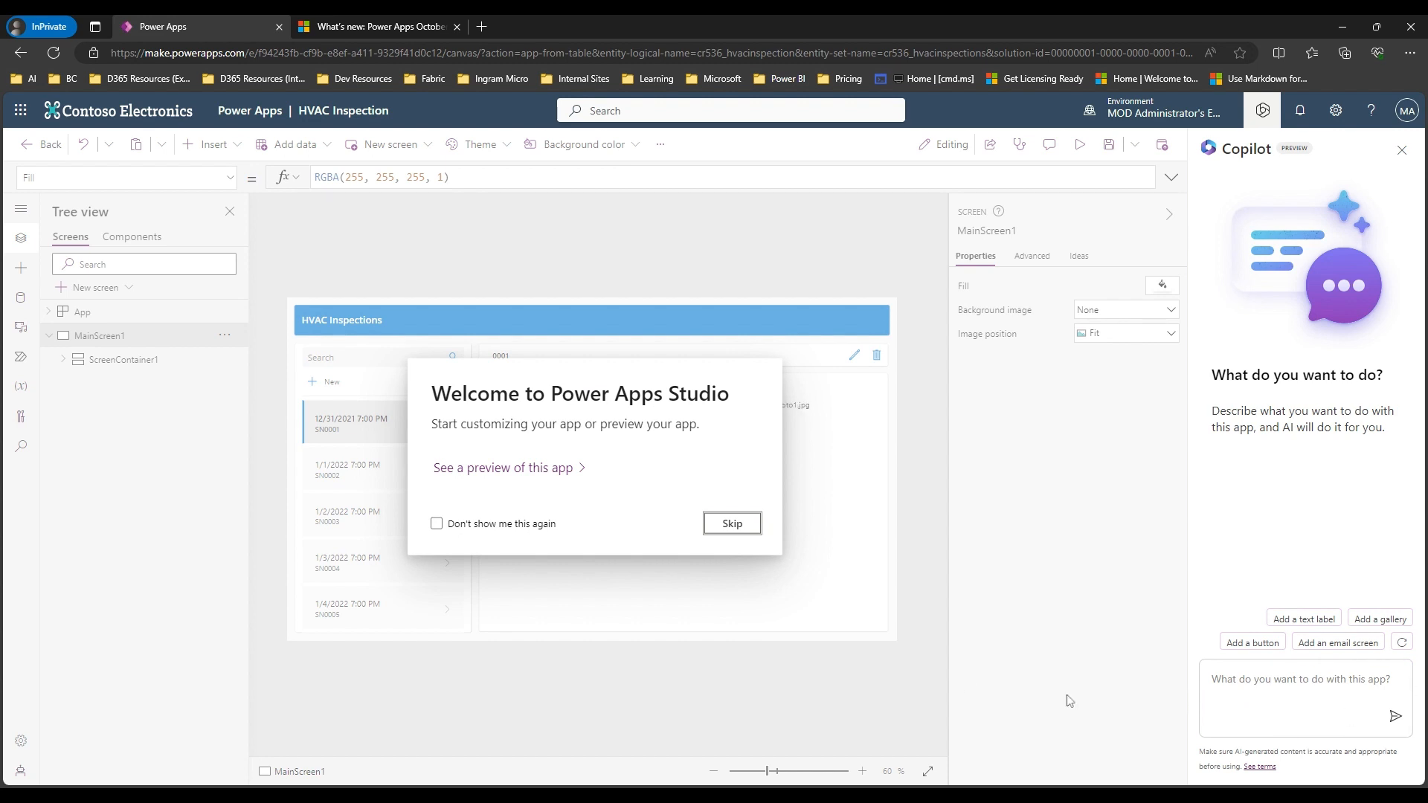
left_click(731, 526)
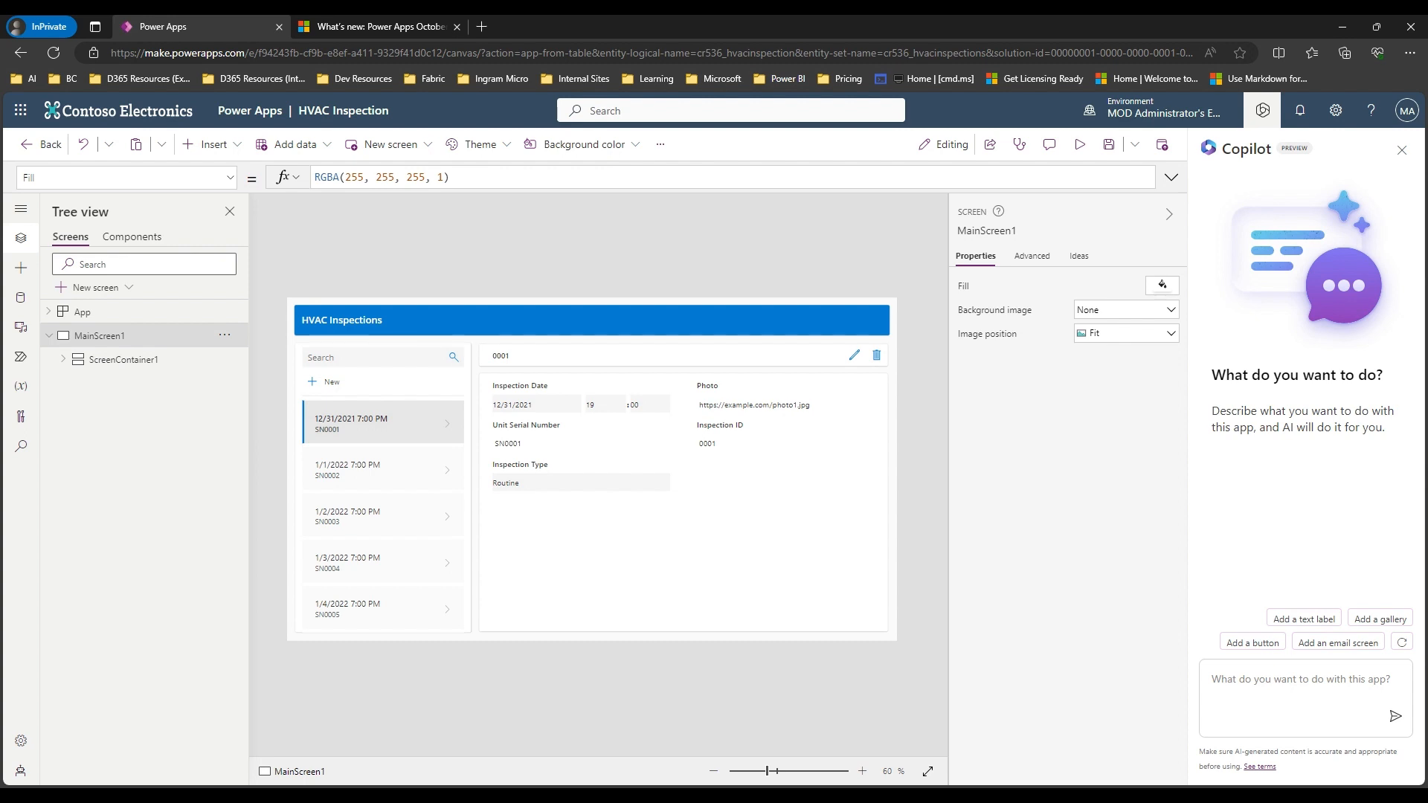
- Preview the HVAC Inspections app and browse its inspection records, ending on the SN0003 record
left_click(1085, 145)
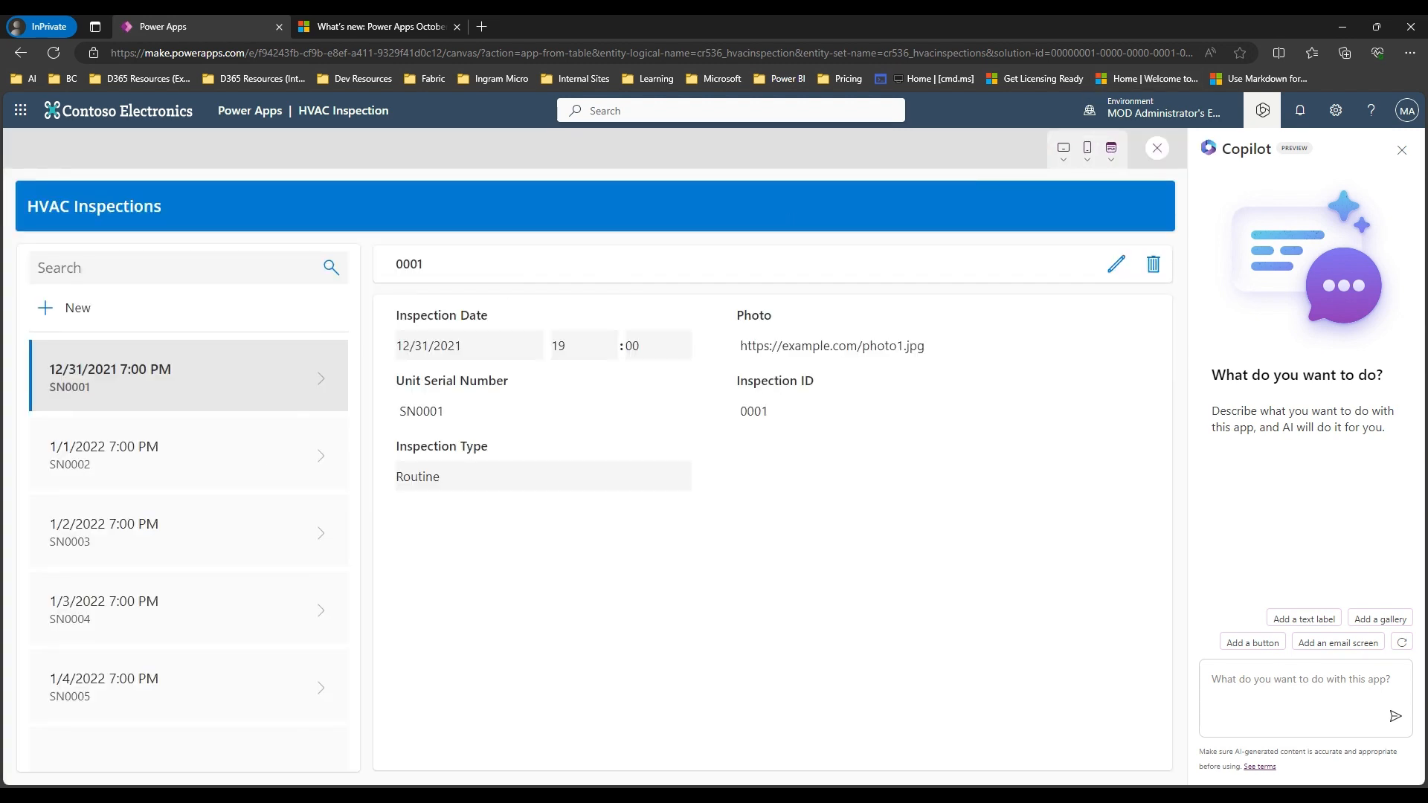
left_click(214, 465)
left_click(164, 521)
left_click(166, 599)
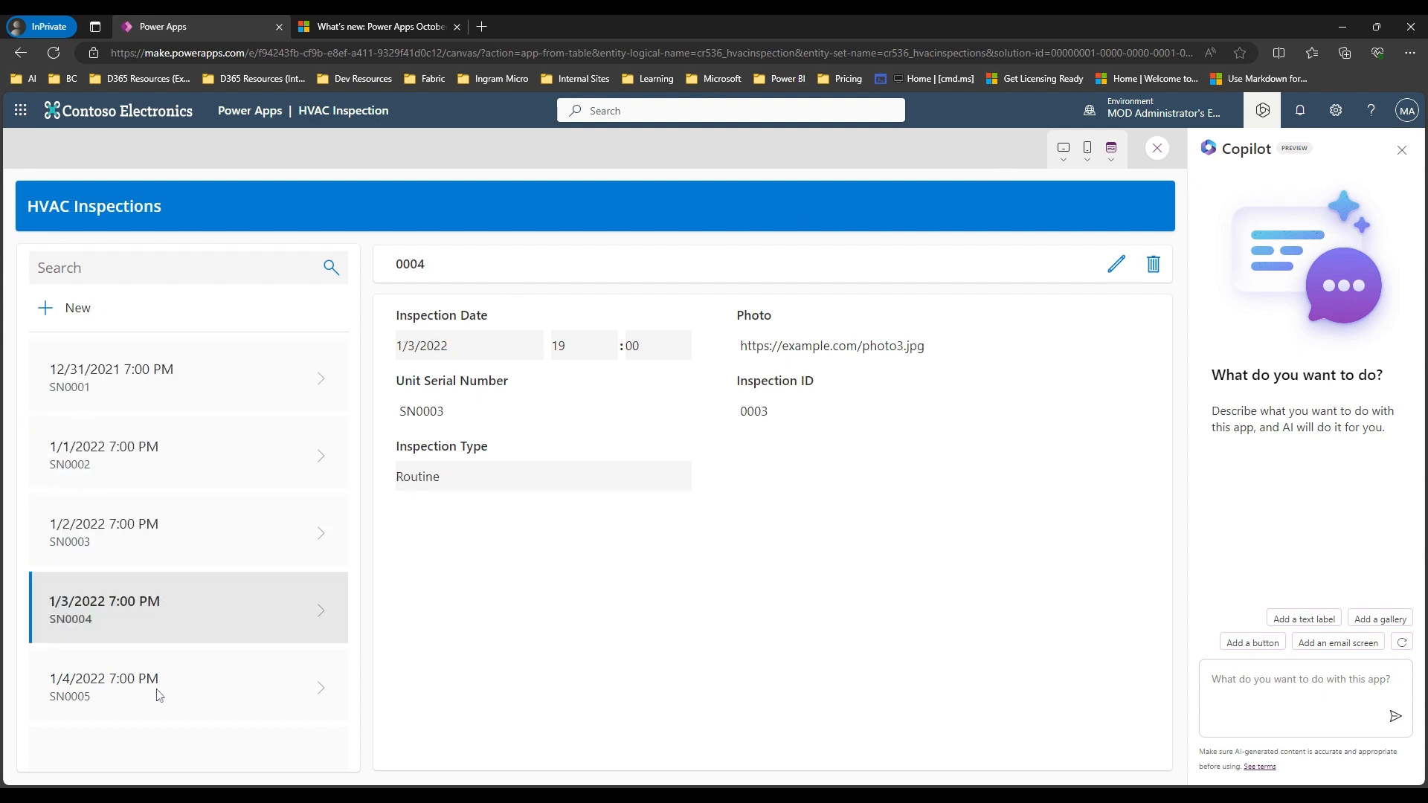
left_click(159, 696)
left_click(154, 627)
left_click(176, 532)
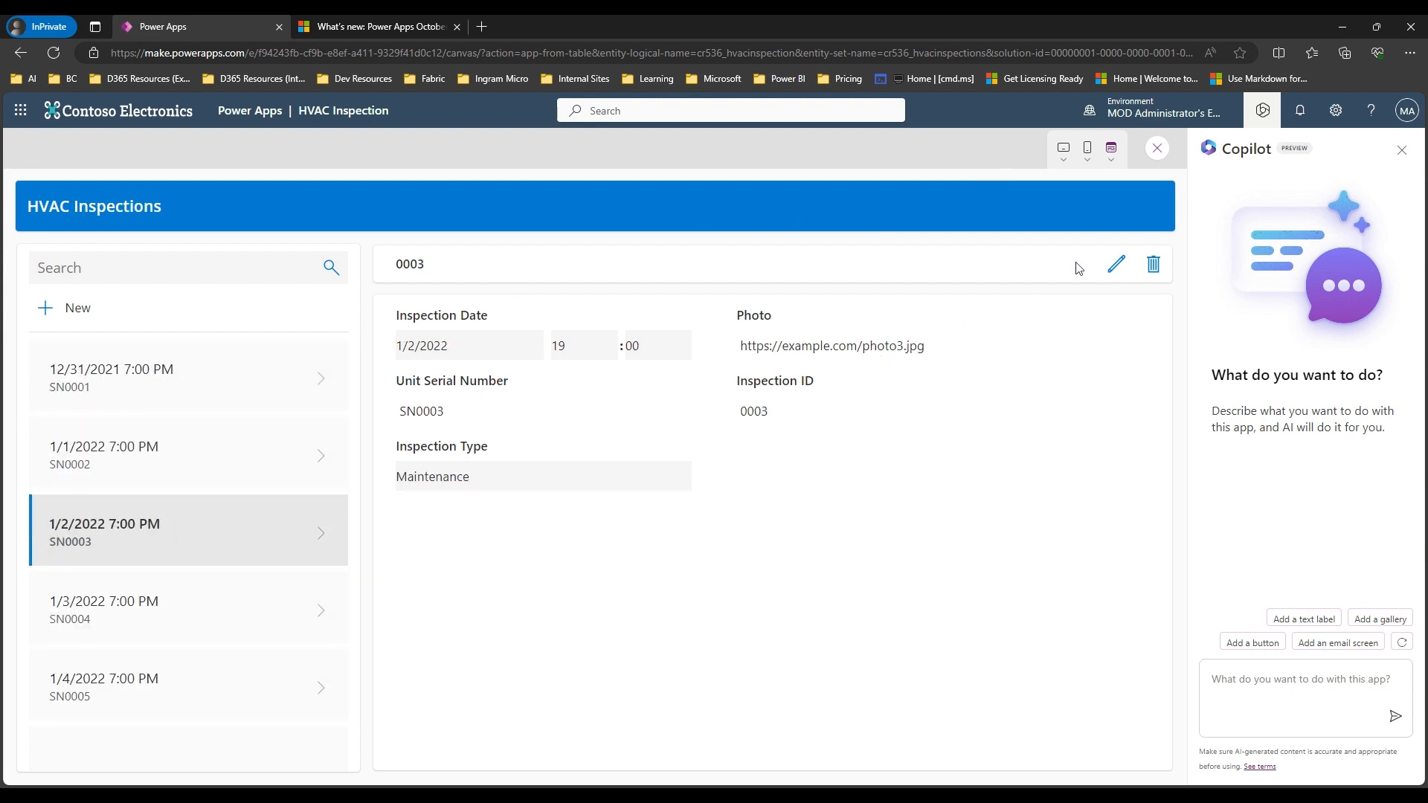
- Open the SN0003 inspection for editing, discard the edit, and delete the record
left_click(1115, 266)
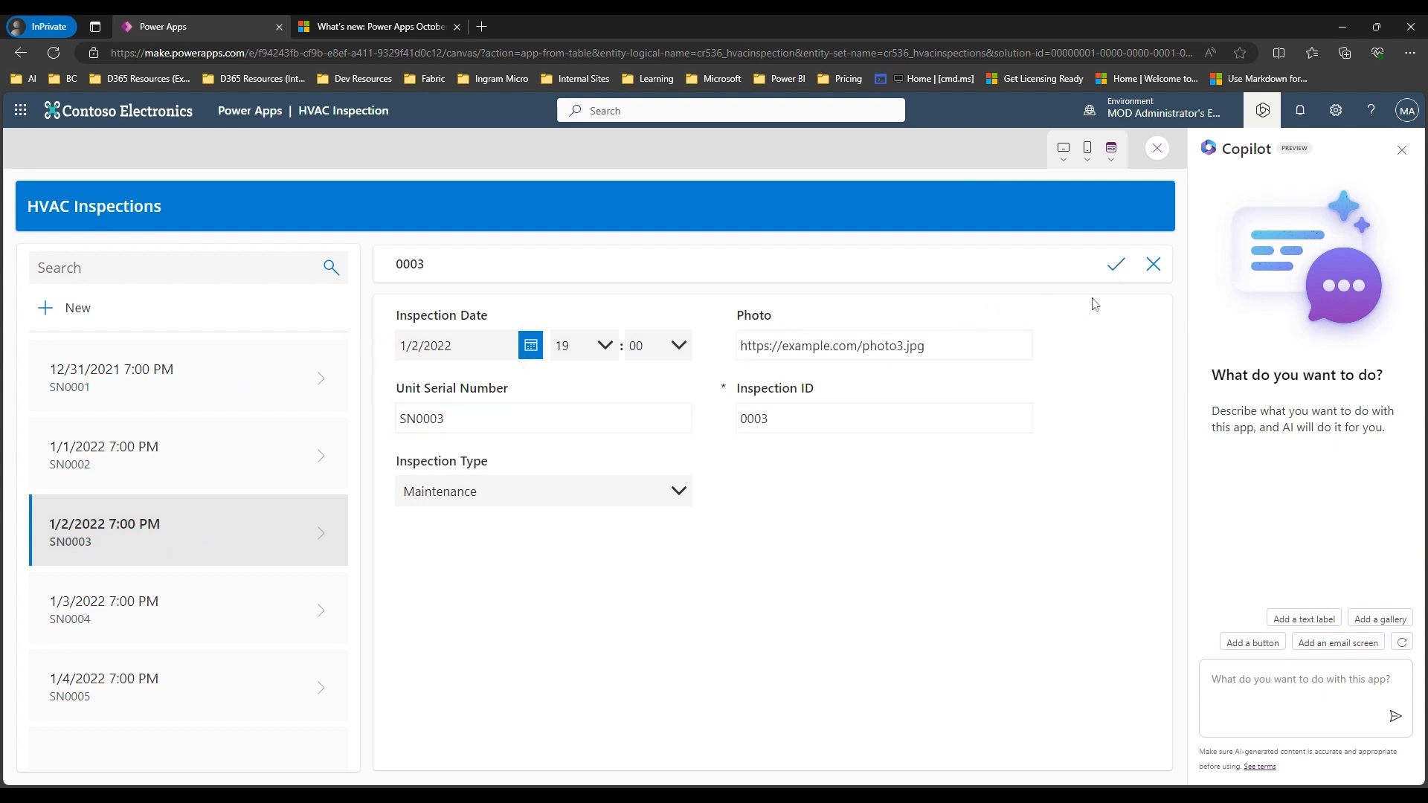
left_click(1153, 265)
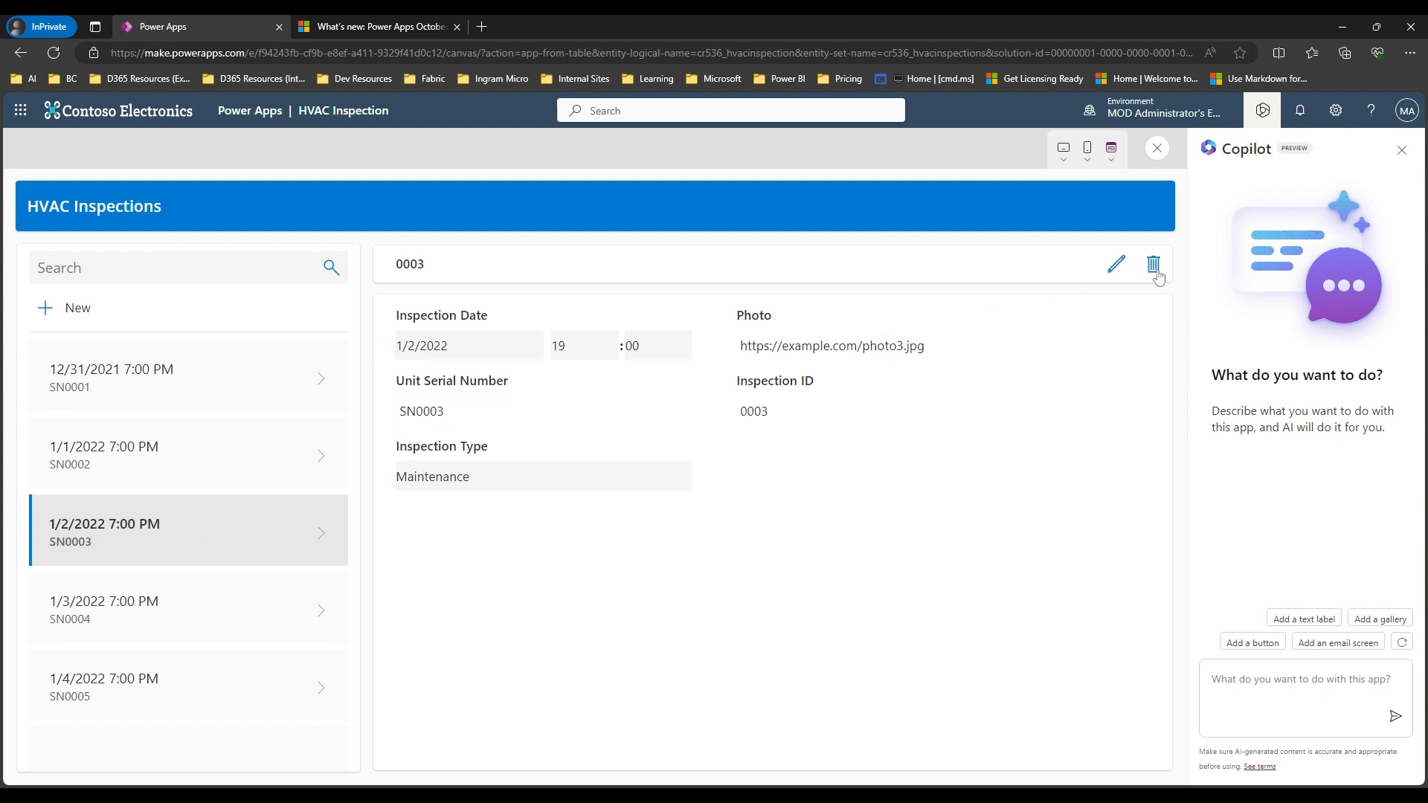
left_click(1154, 267)
left_click(855, 525)
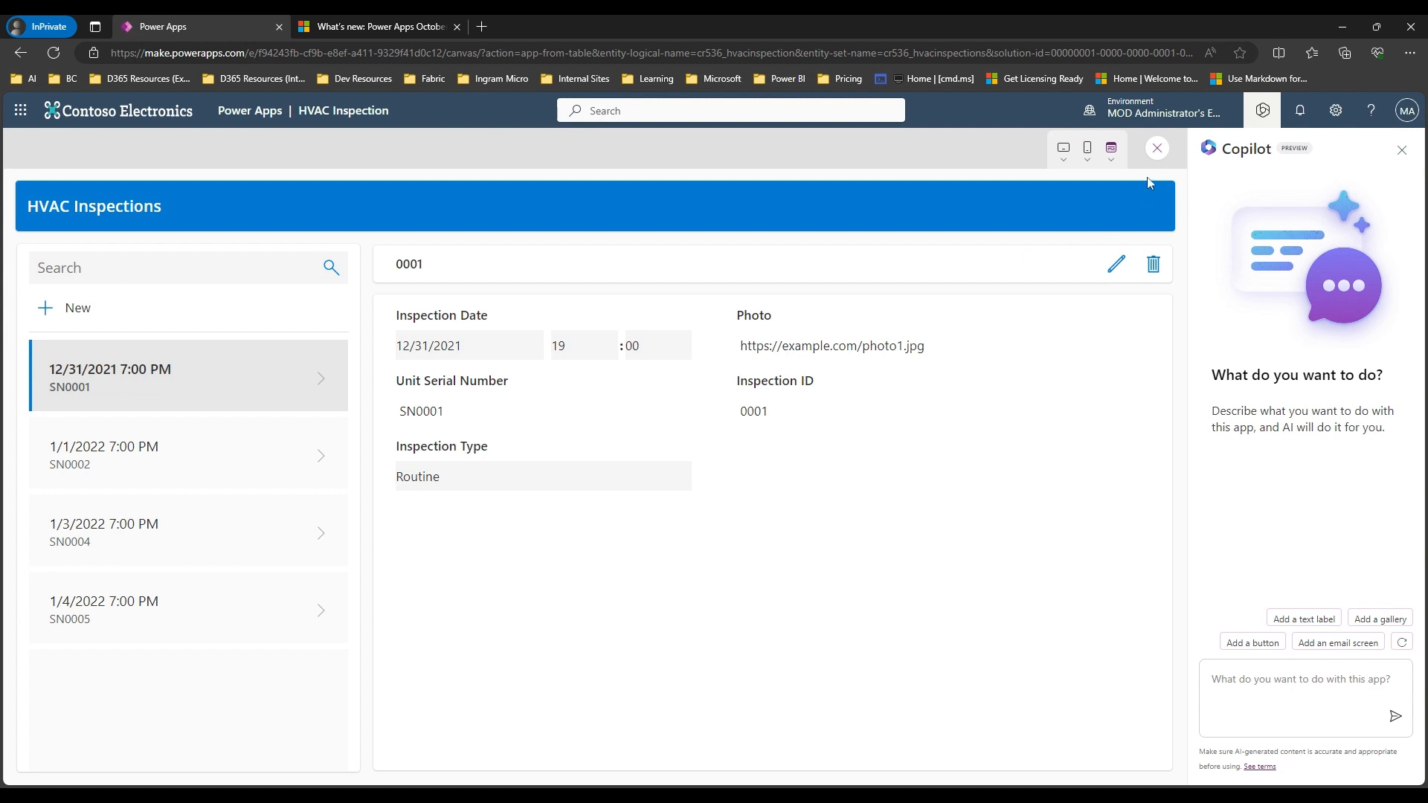
- Preview the app at the Apple iPad 10.2" tablet size, and return to the editor
left_click(1063, 149)
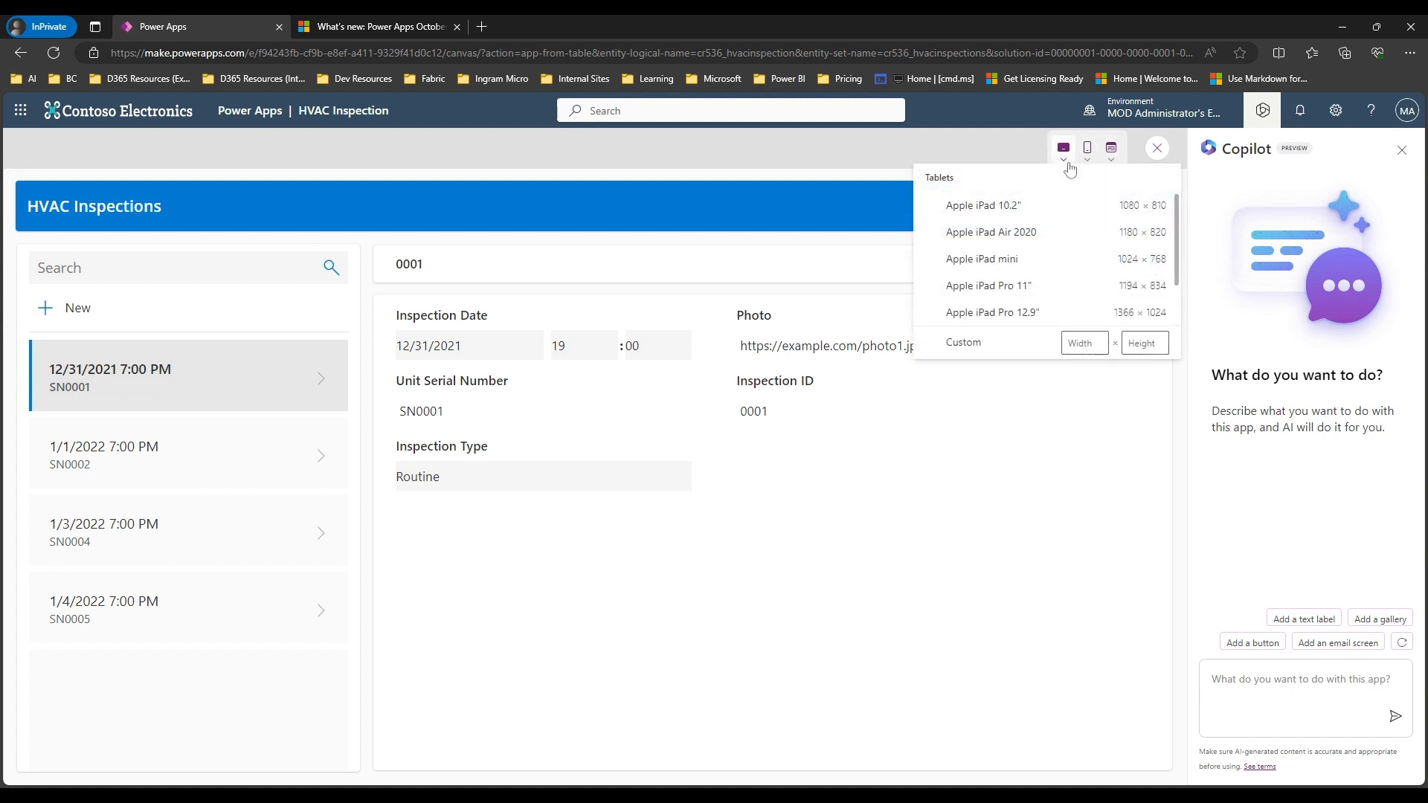
left_click(1000, 206)
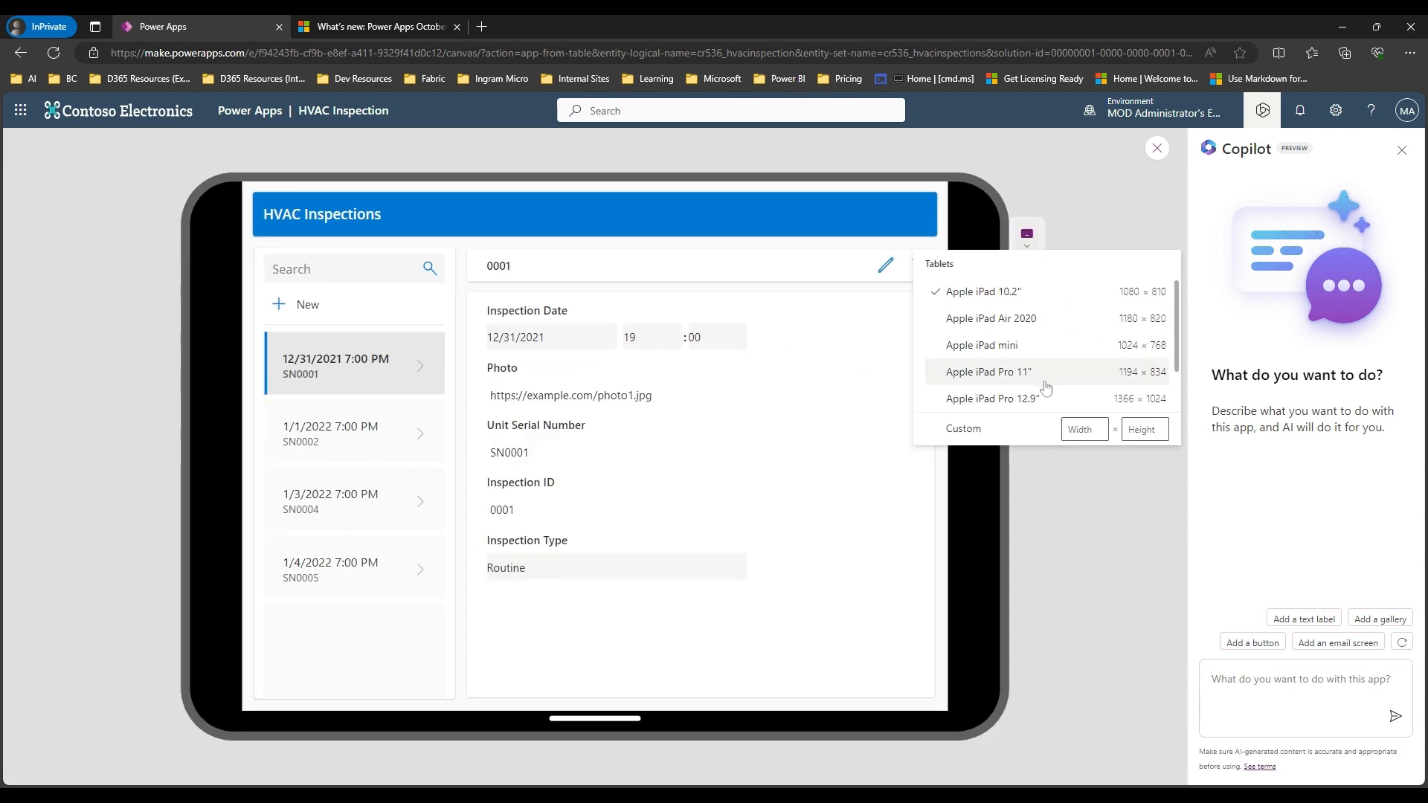
left_click(1158, 148)
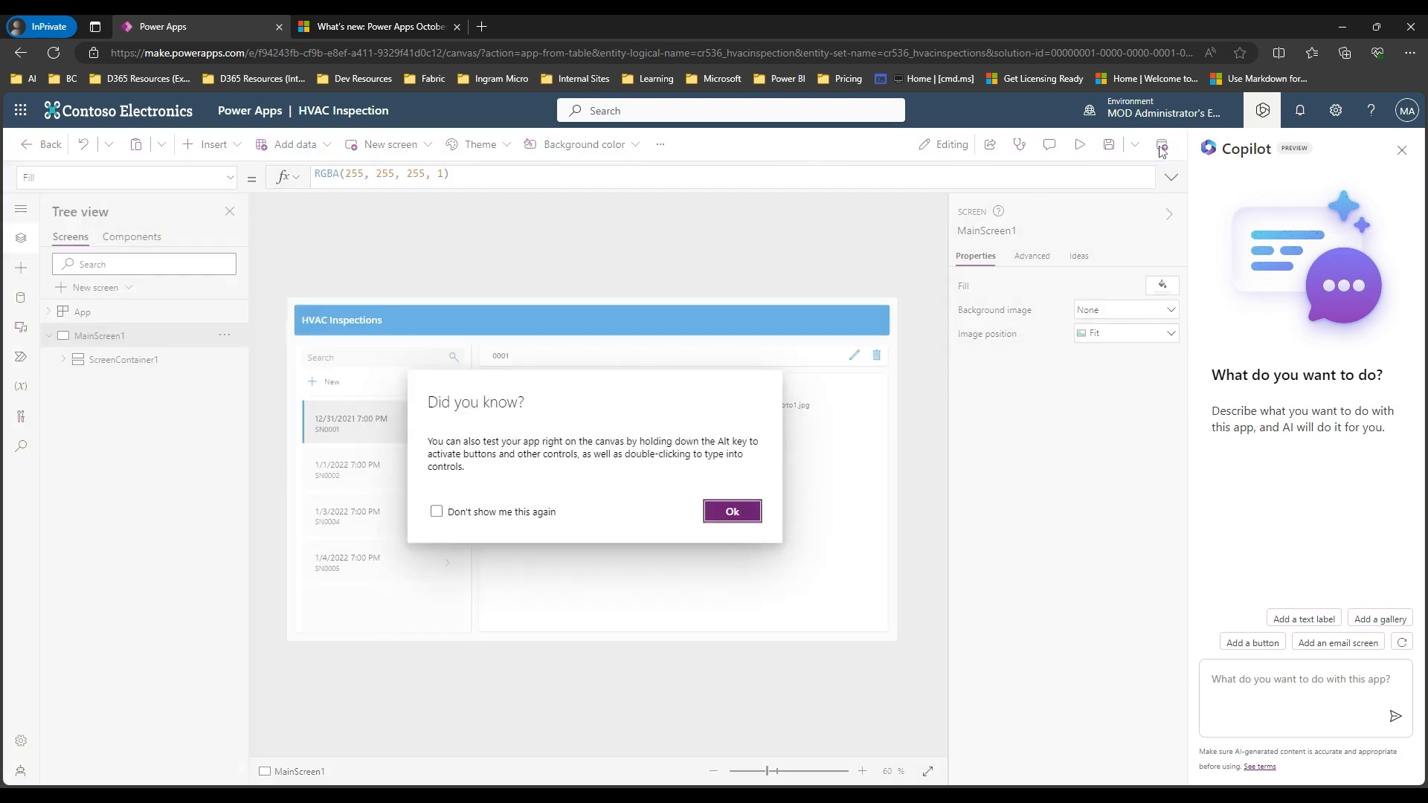
left_click(744, 513)
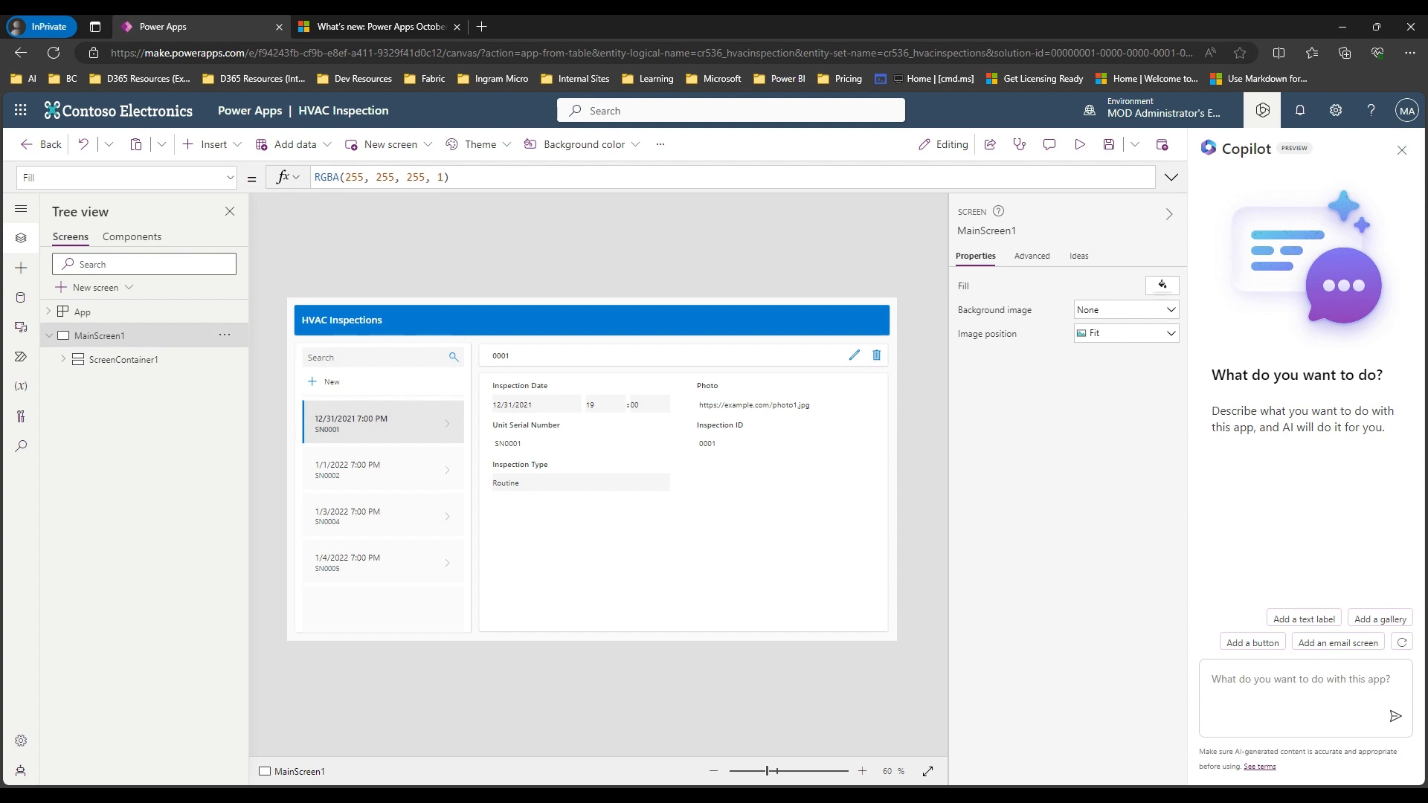
- Try to have Copilot change the app with the request "add a camera control to the form"
left_click(1245, 679)
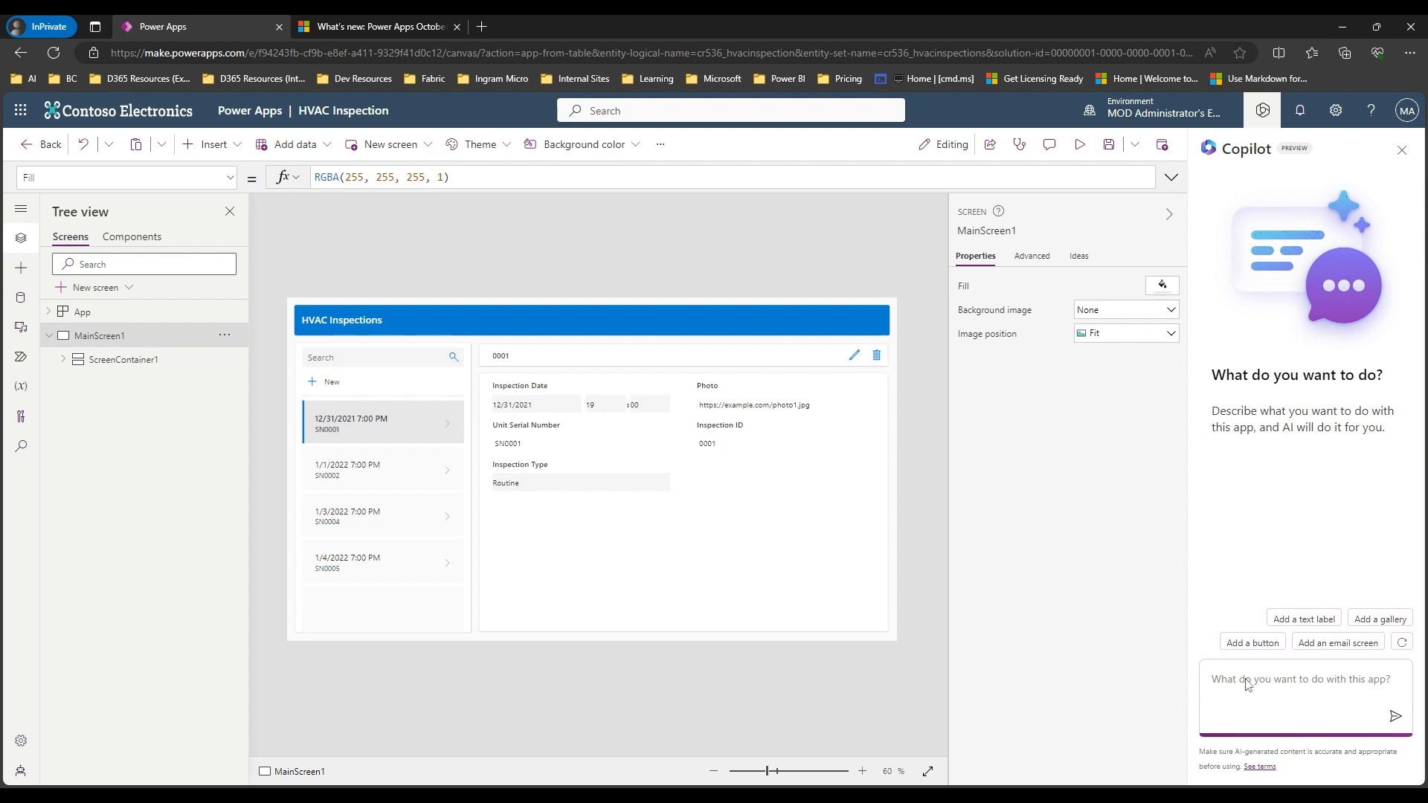
type("a")
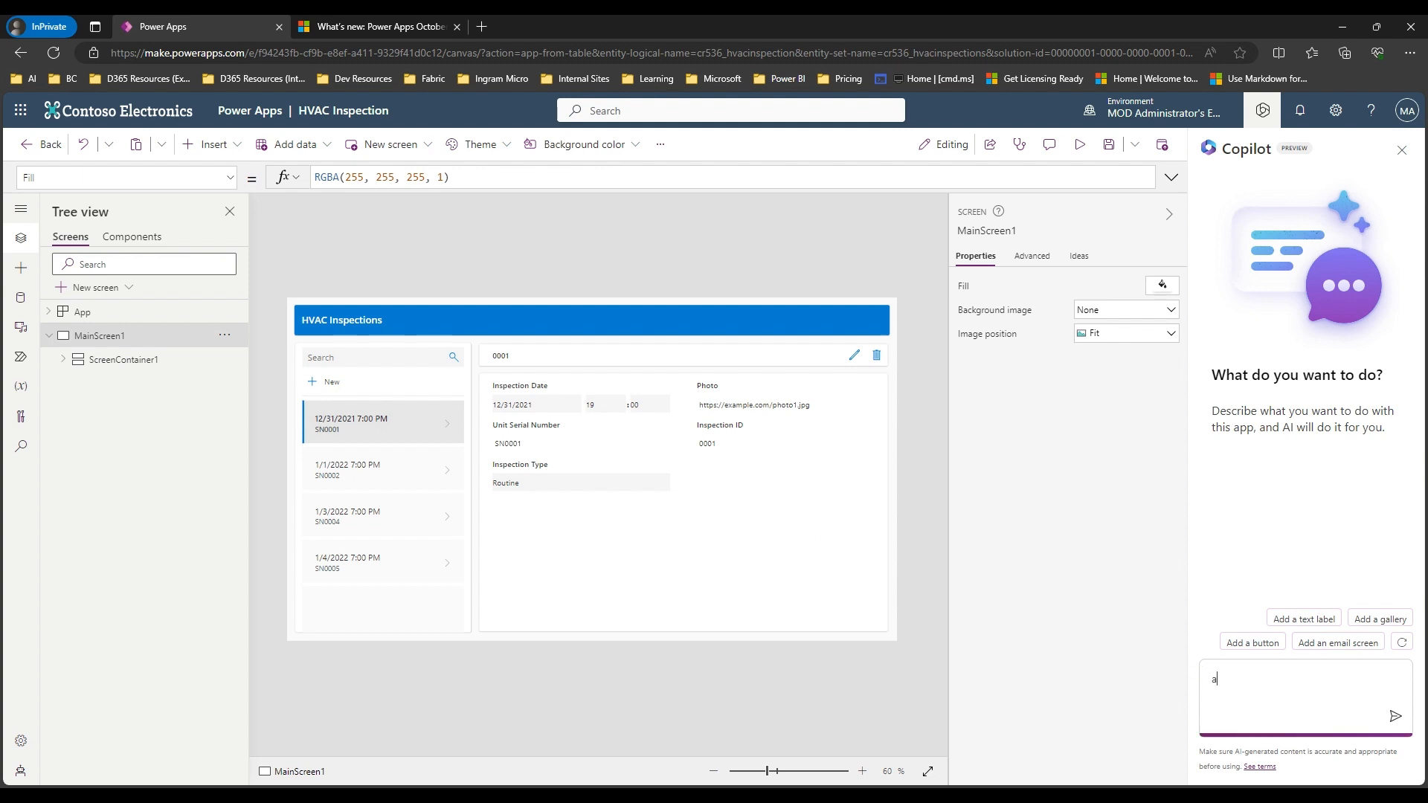
type("dd a camera c")
type("ontrol to the for")
type("m")
key("Return")
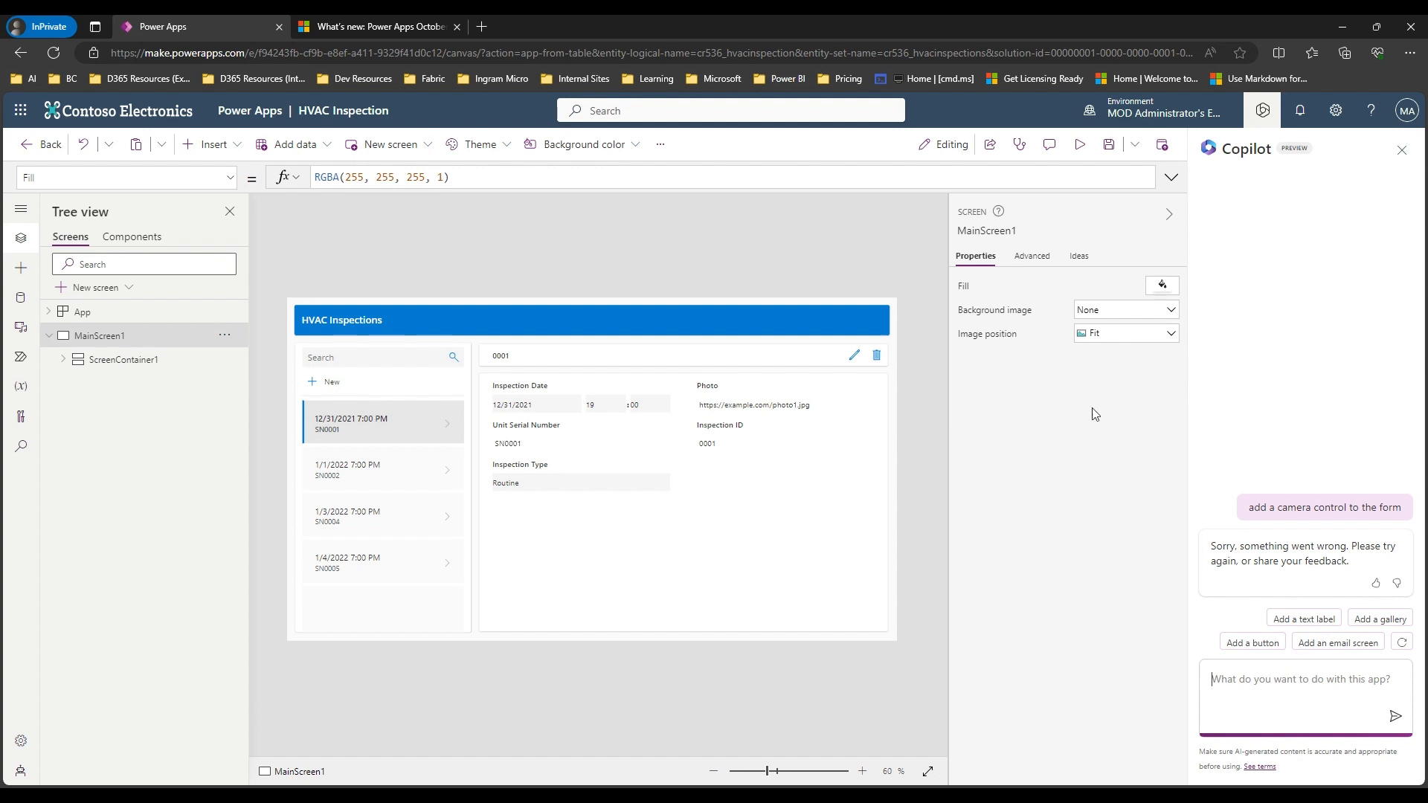
- Find the Camera media control by searching for "cam" and insert it, and insert another after selecting the inspection form
left_click(17, 272)
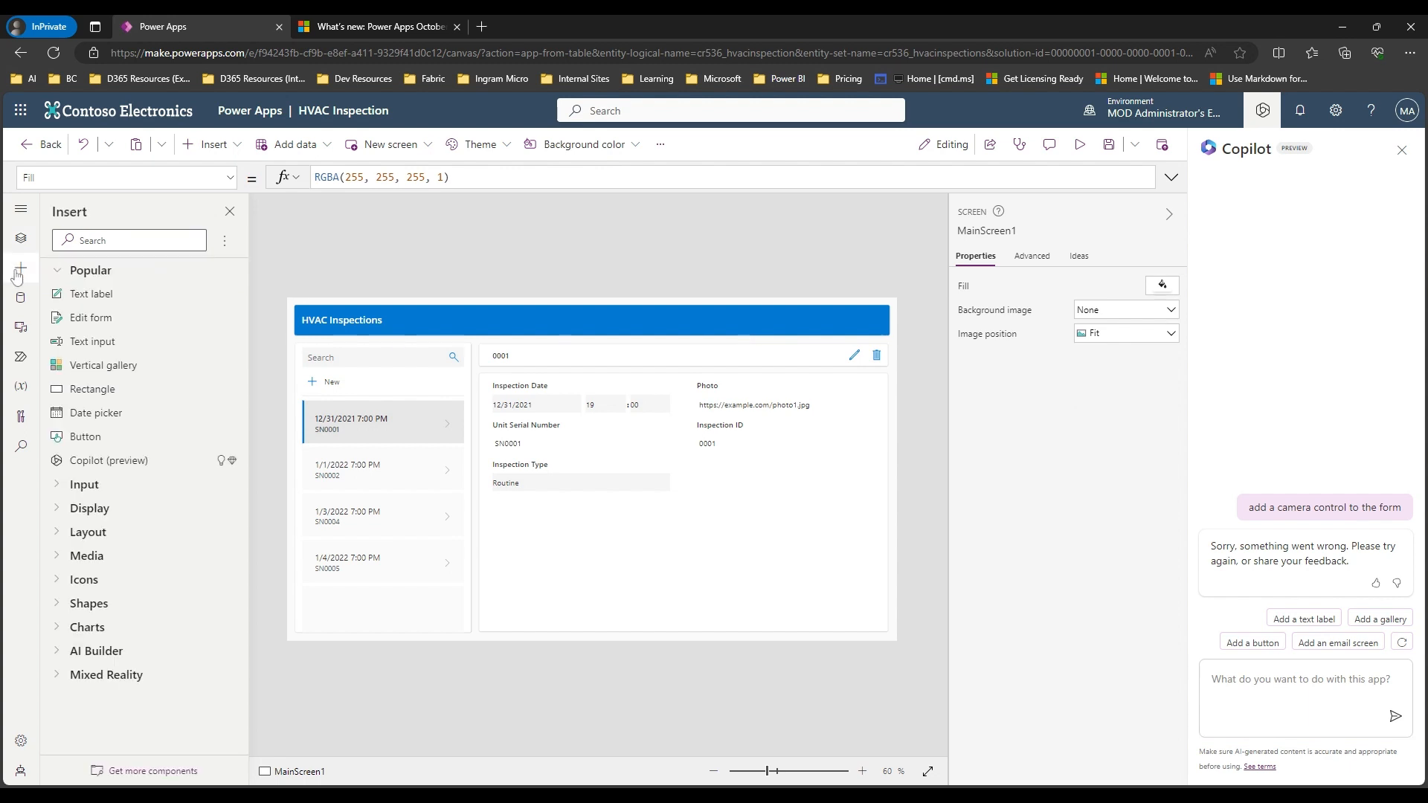
left_click(82, 241)
type("cam")
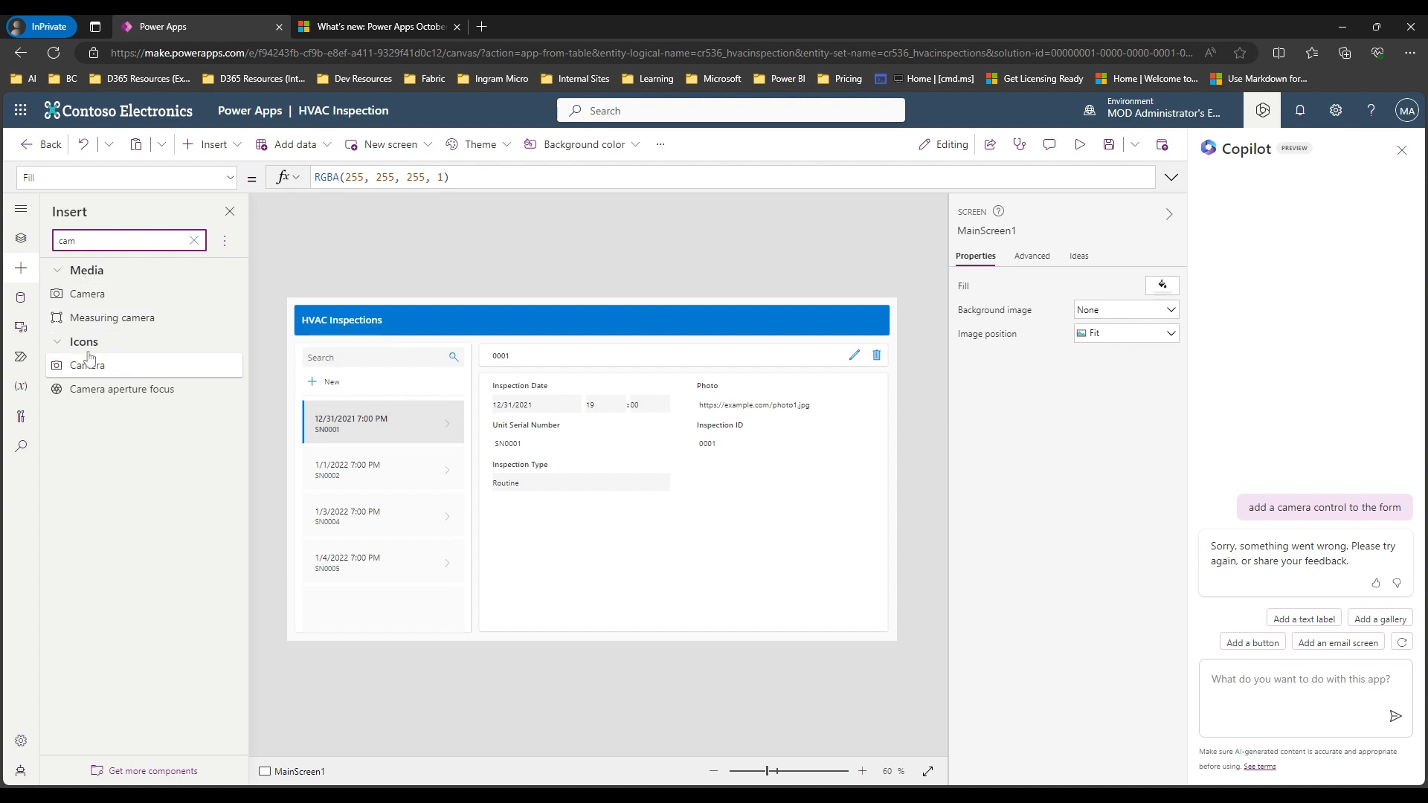
left_click(92, 296)
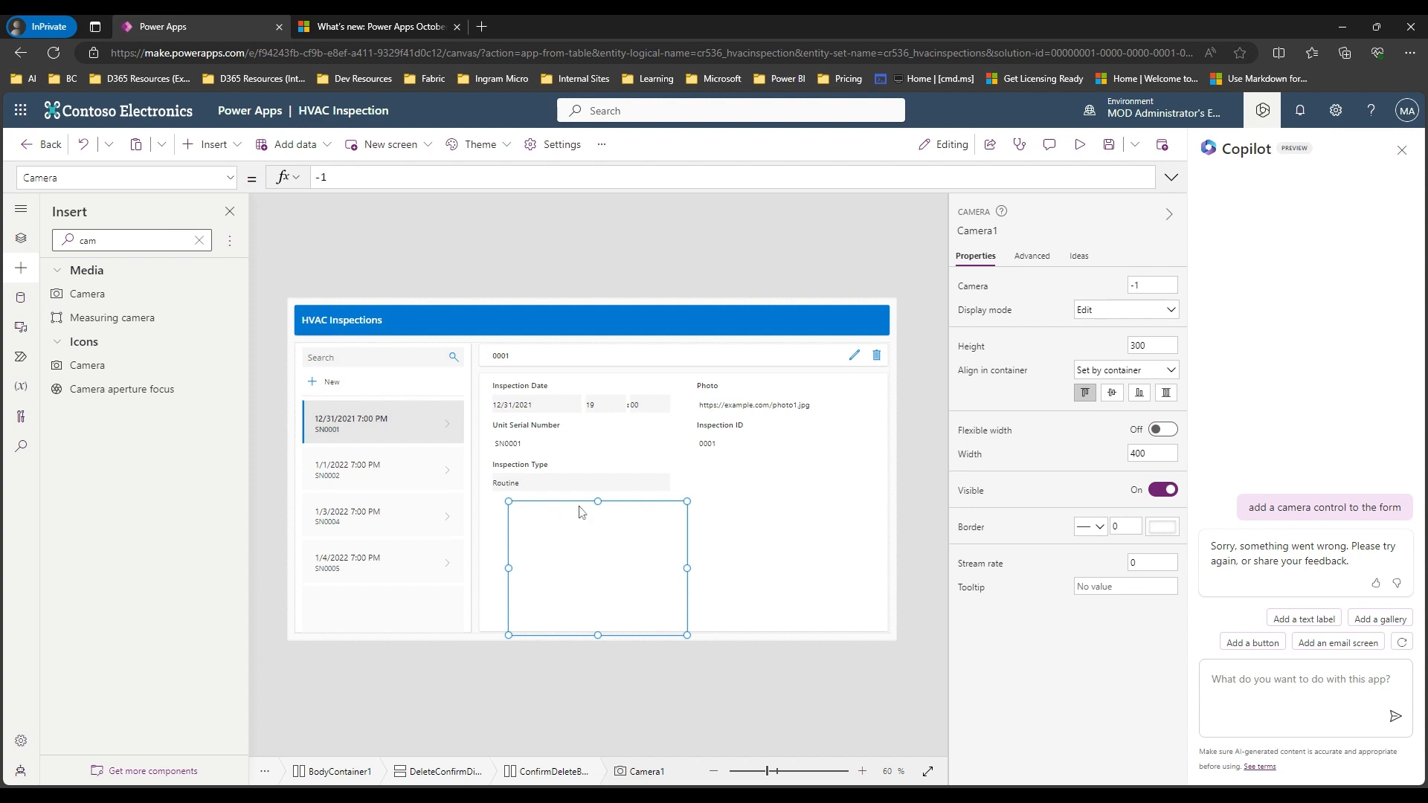
left_click(731, 515)
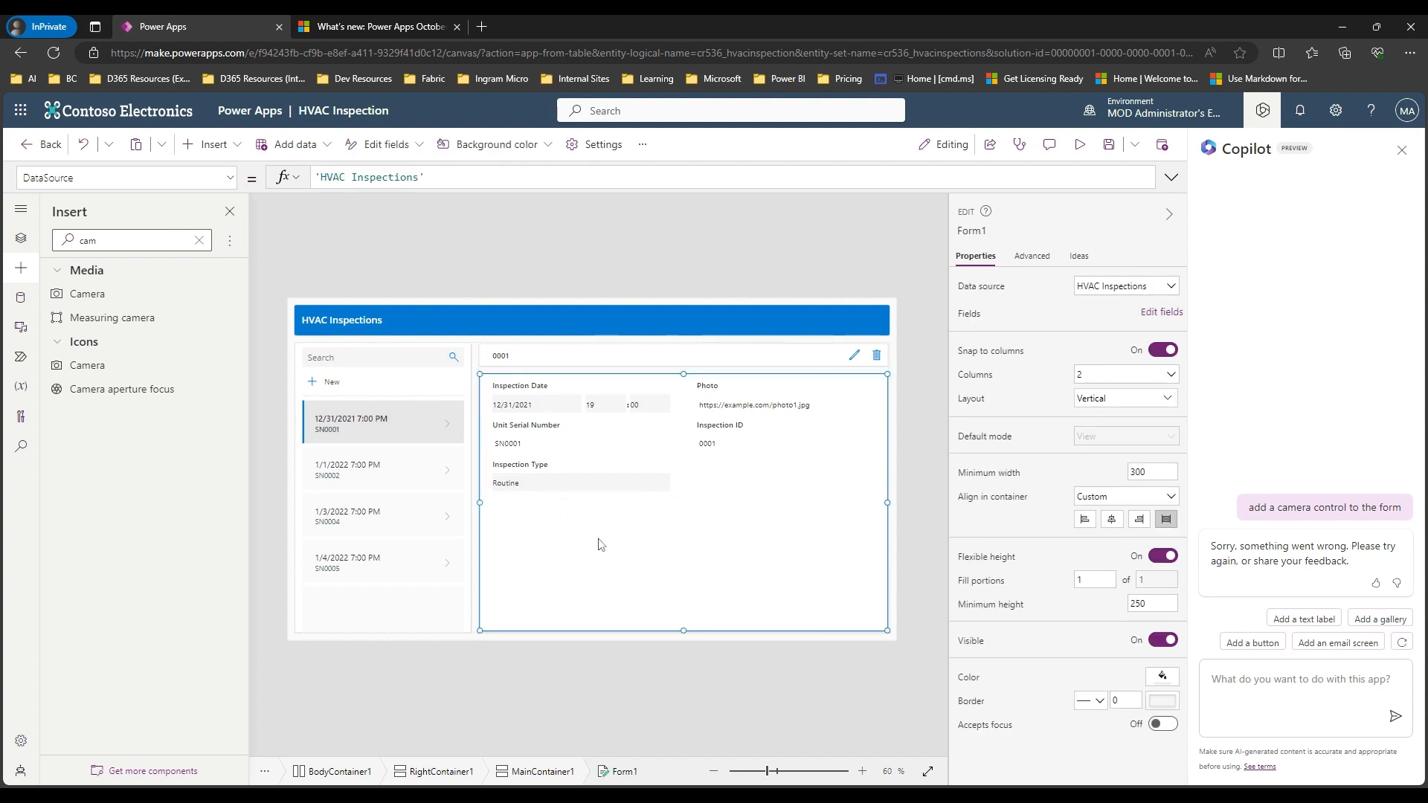
left_click(88, 297)
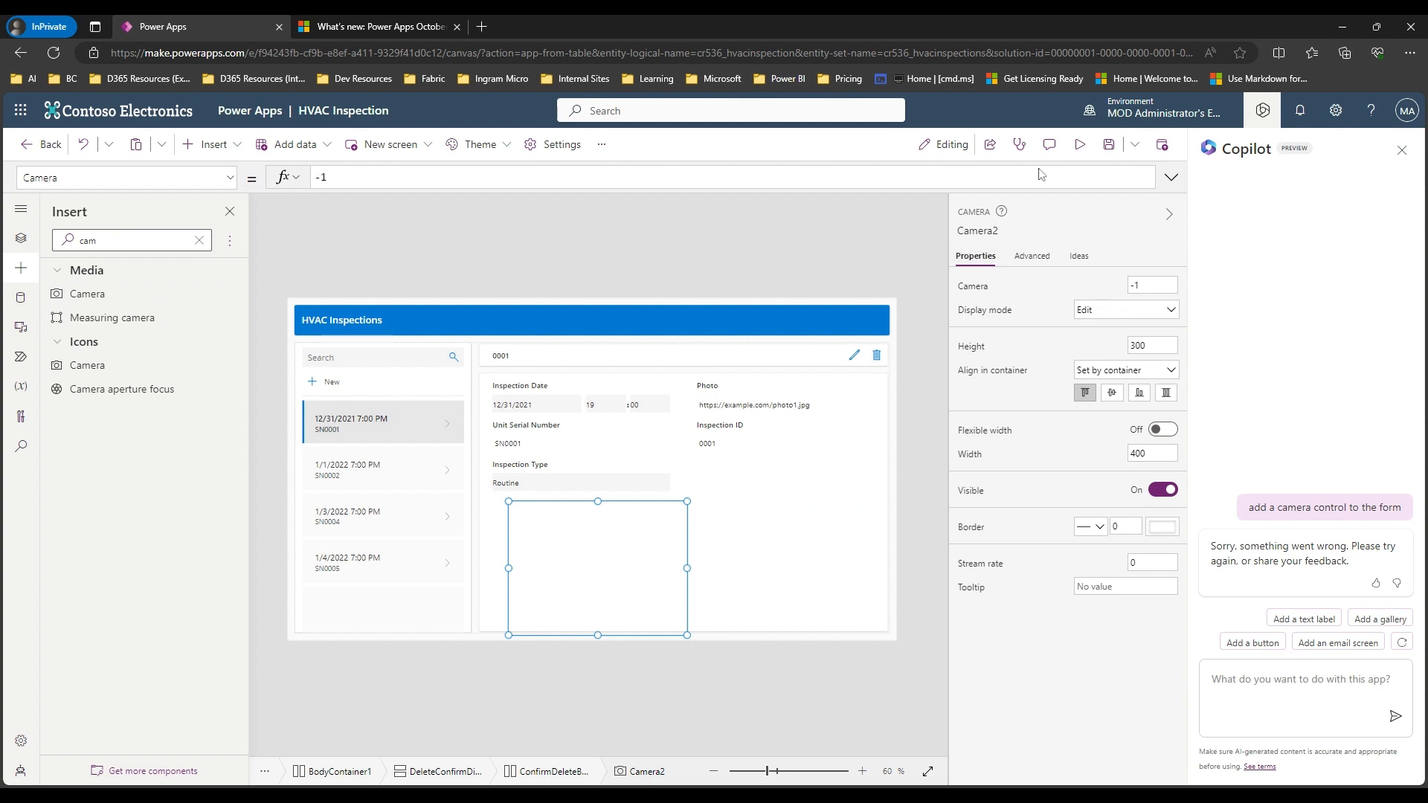
- Save the HVAC Inspection app and leave it for the home page
left_click(1108, 145)
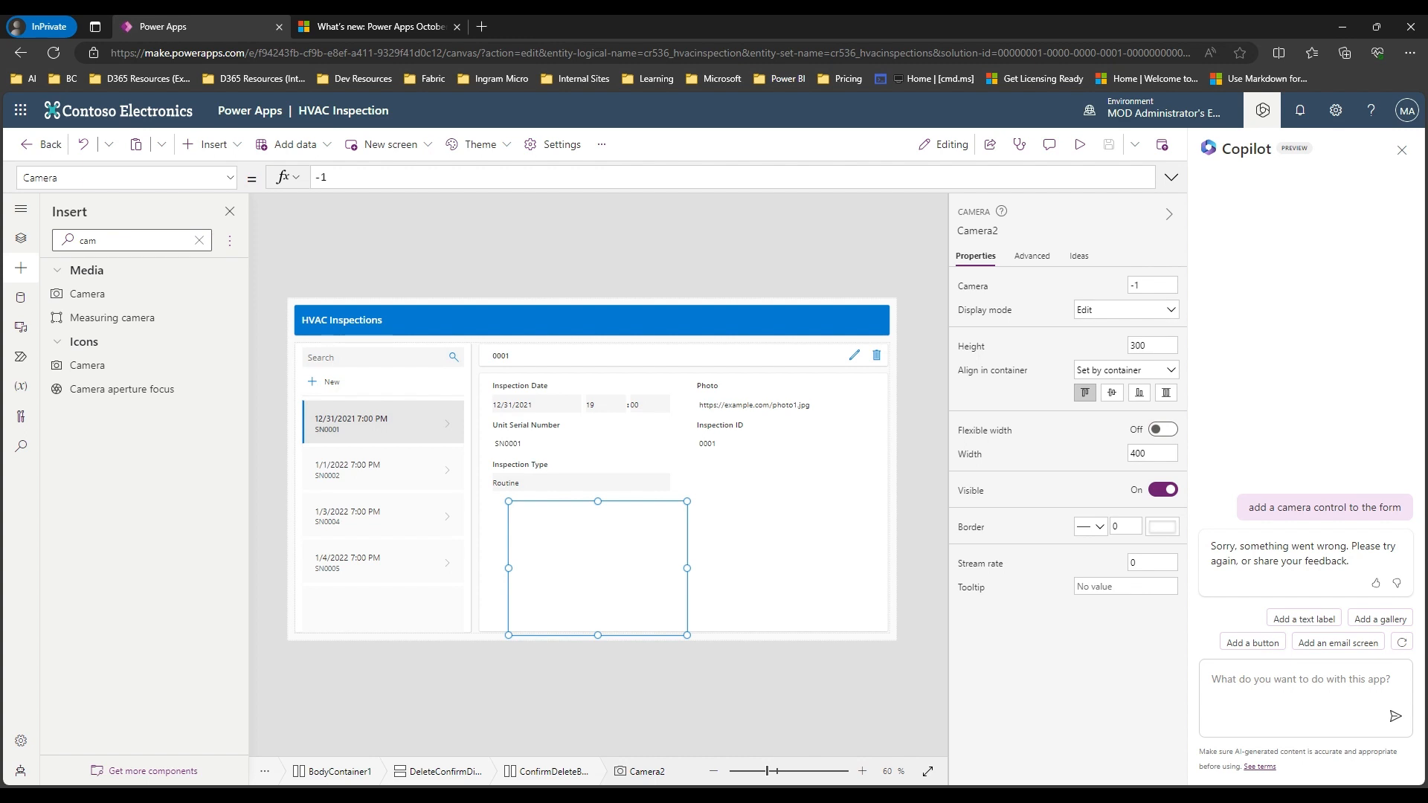
left_click(33, 144)
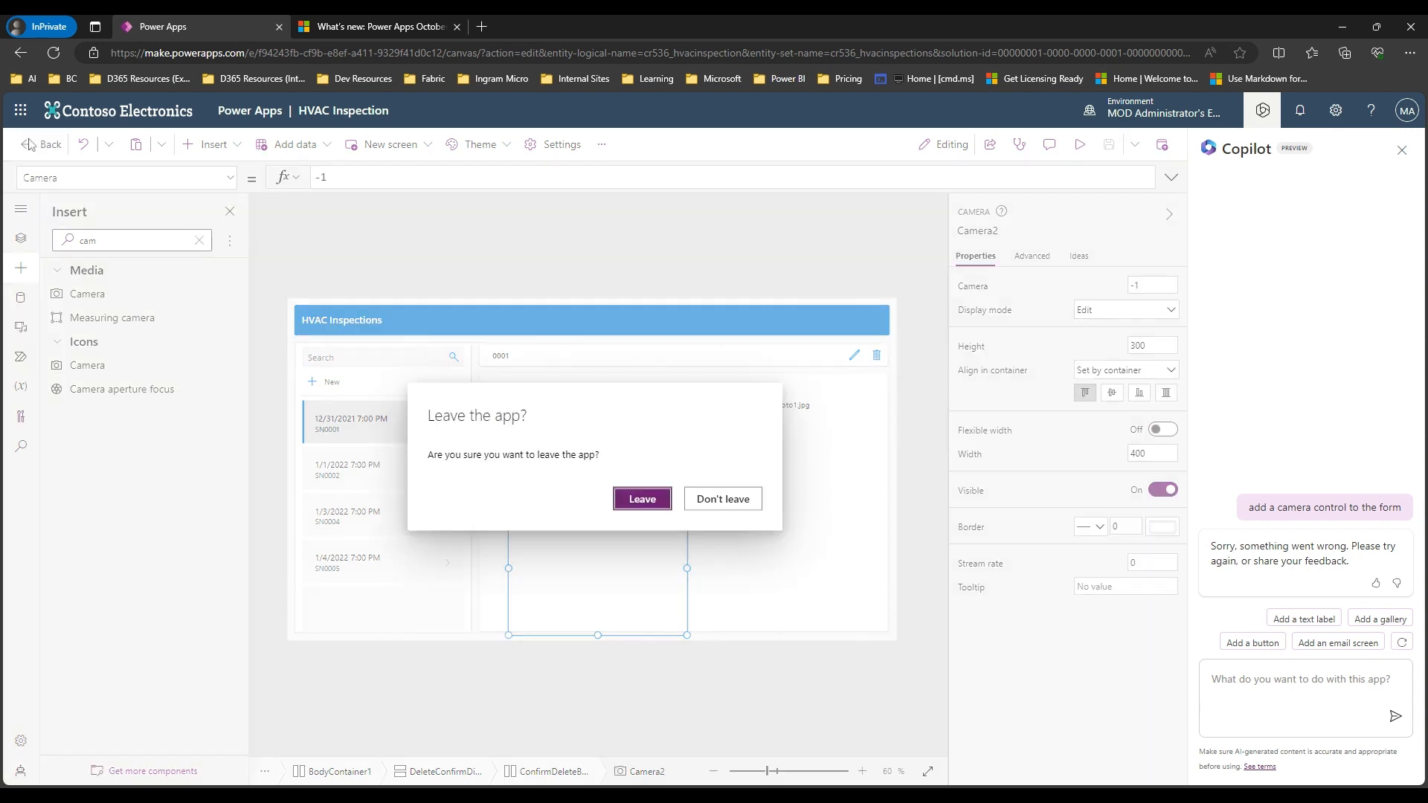
left_click(662, 499)
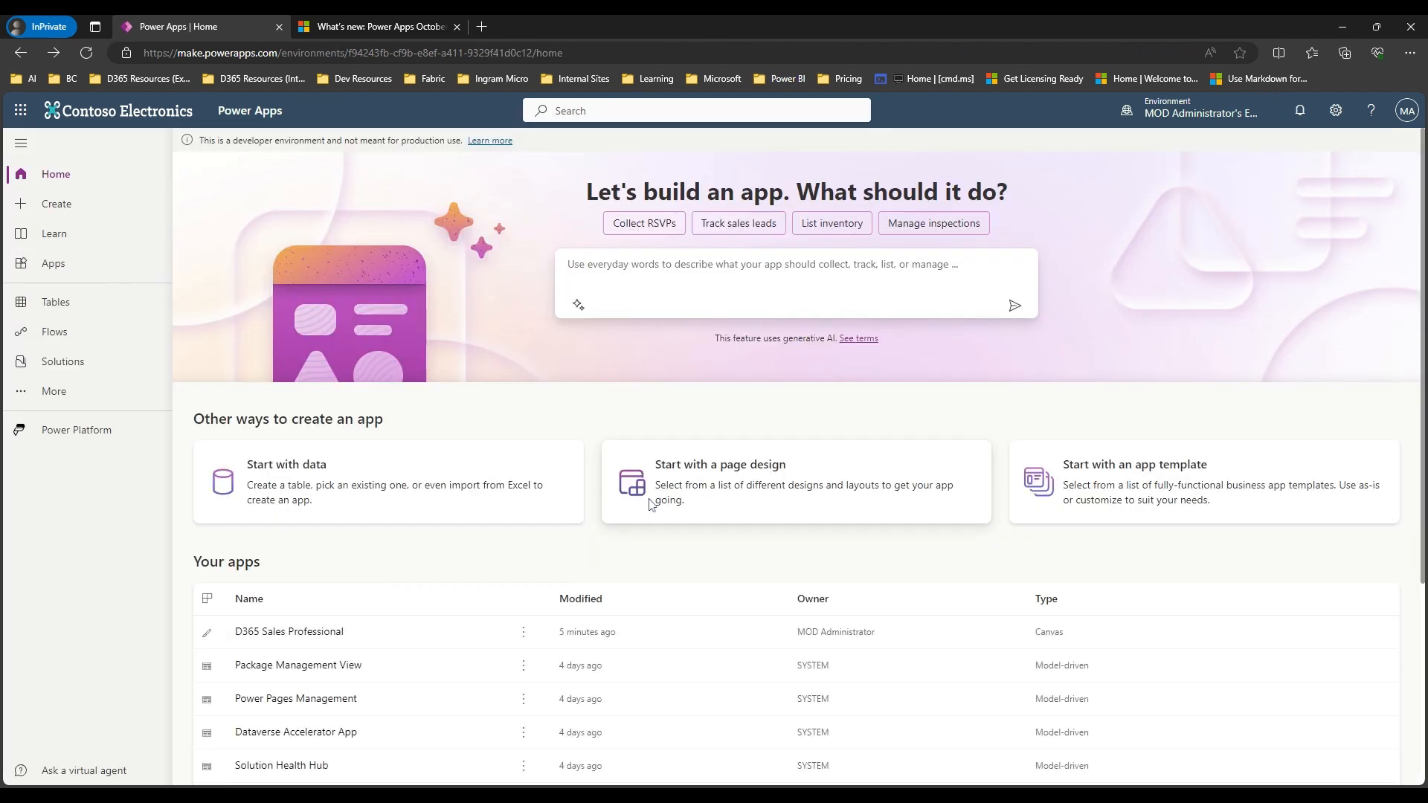
- Create an app from existing data using the Account Dataverse table, and skip the Power Apps Studio welcome message
left_click(382, 500)
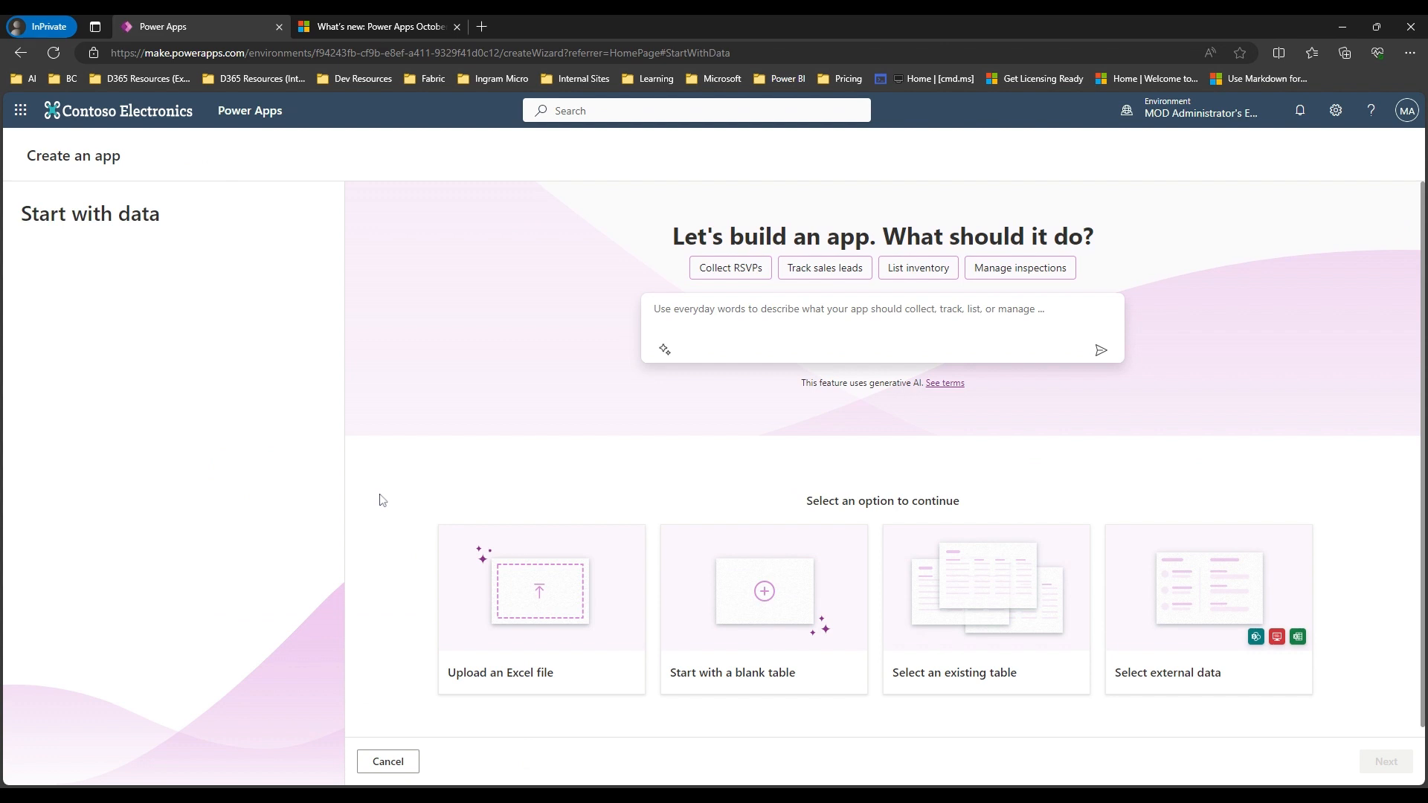
left_click(984, 612)
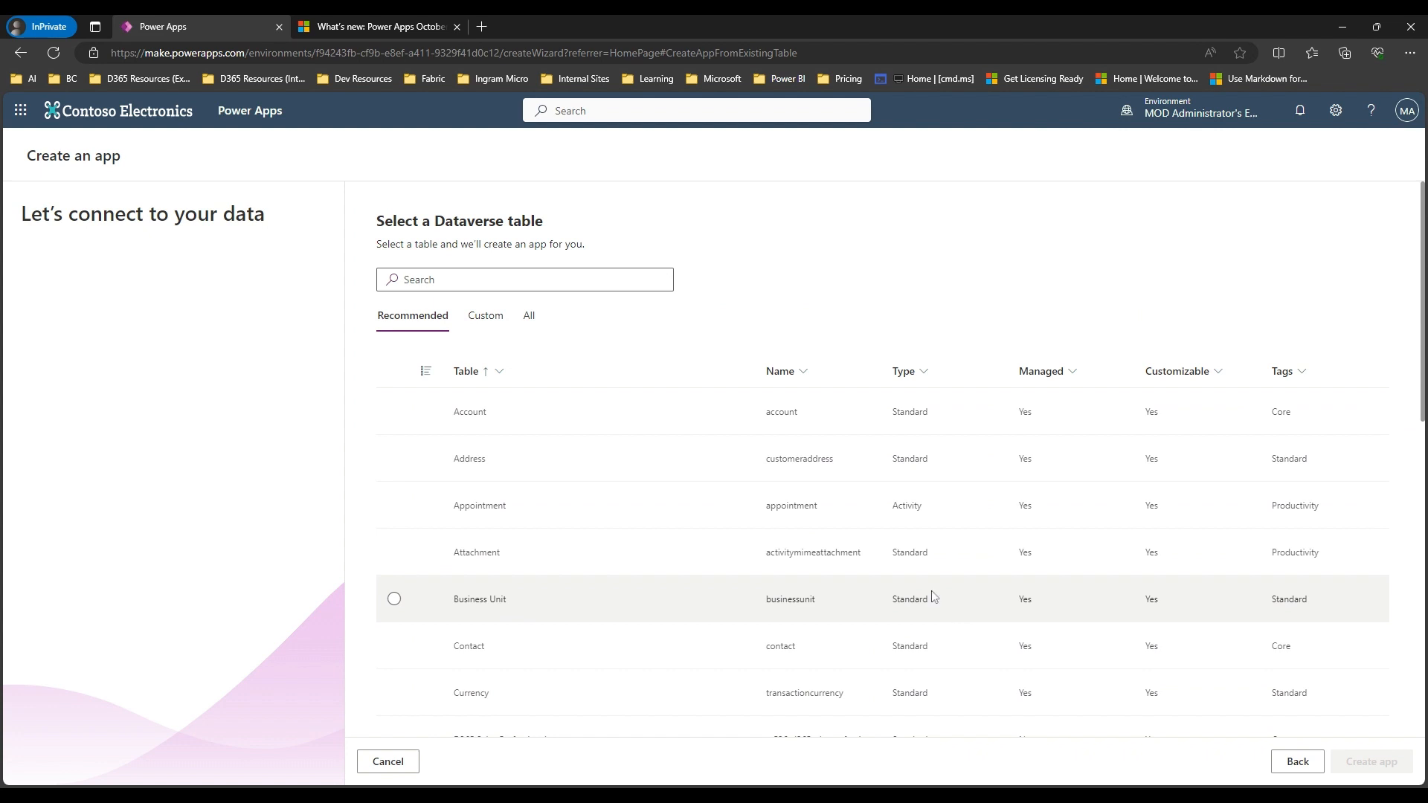
scroll(681, 539, "down", 3)
scroll(632, 526, "up", 2)
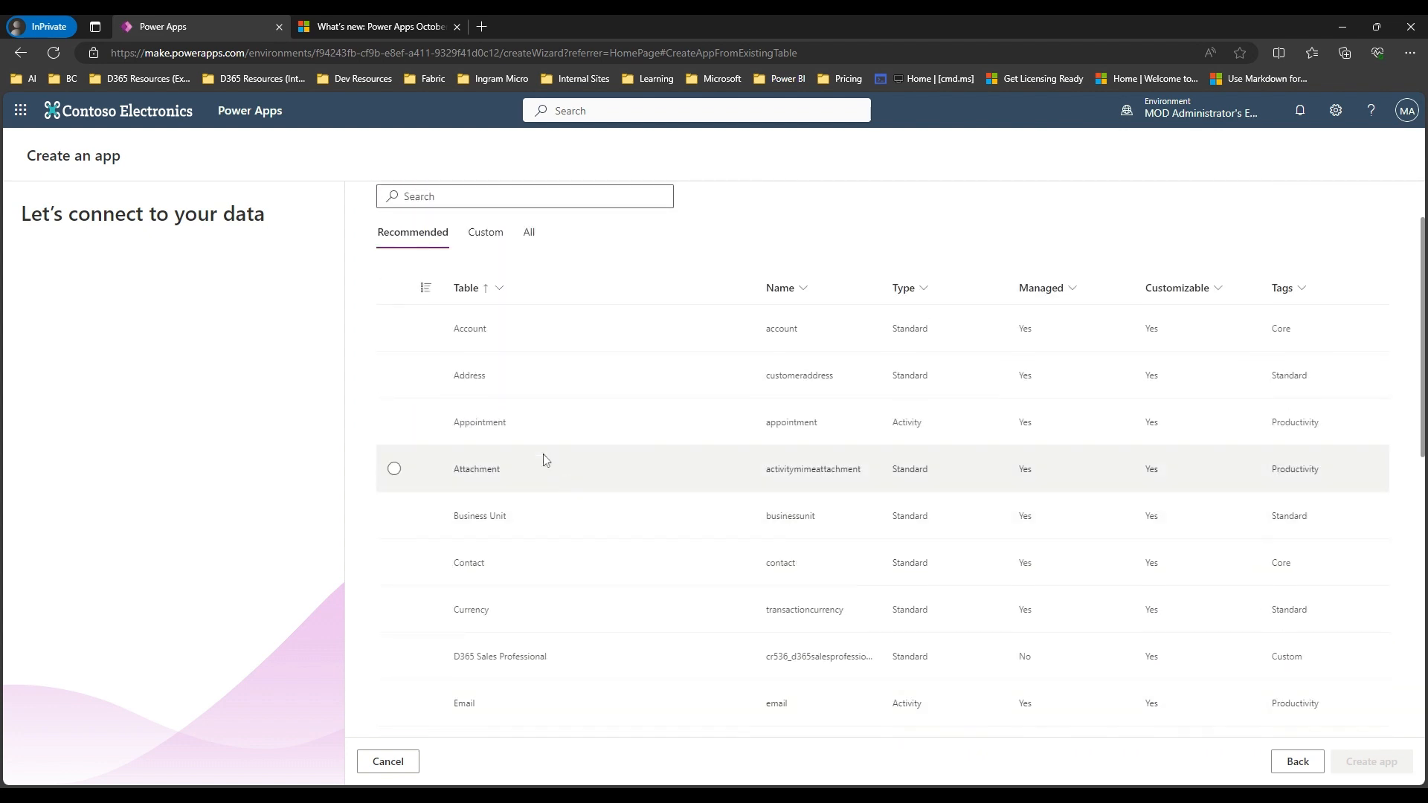
left_click(394, 329)
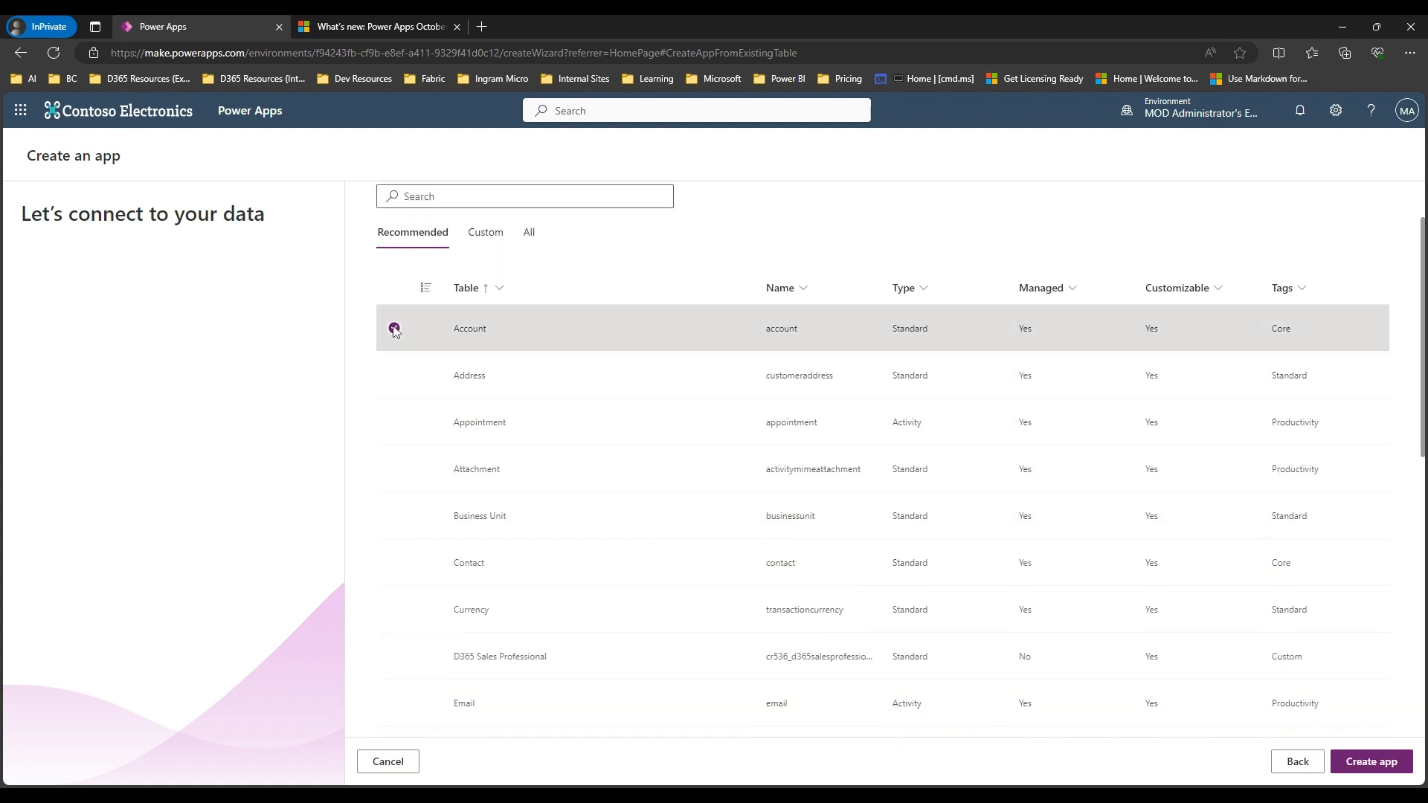
left_click(1364, 766)
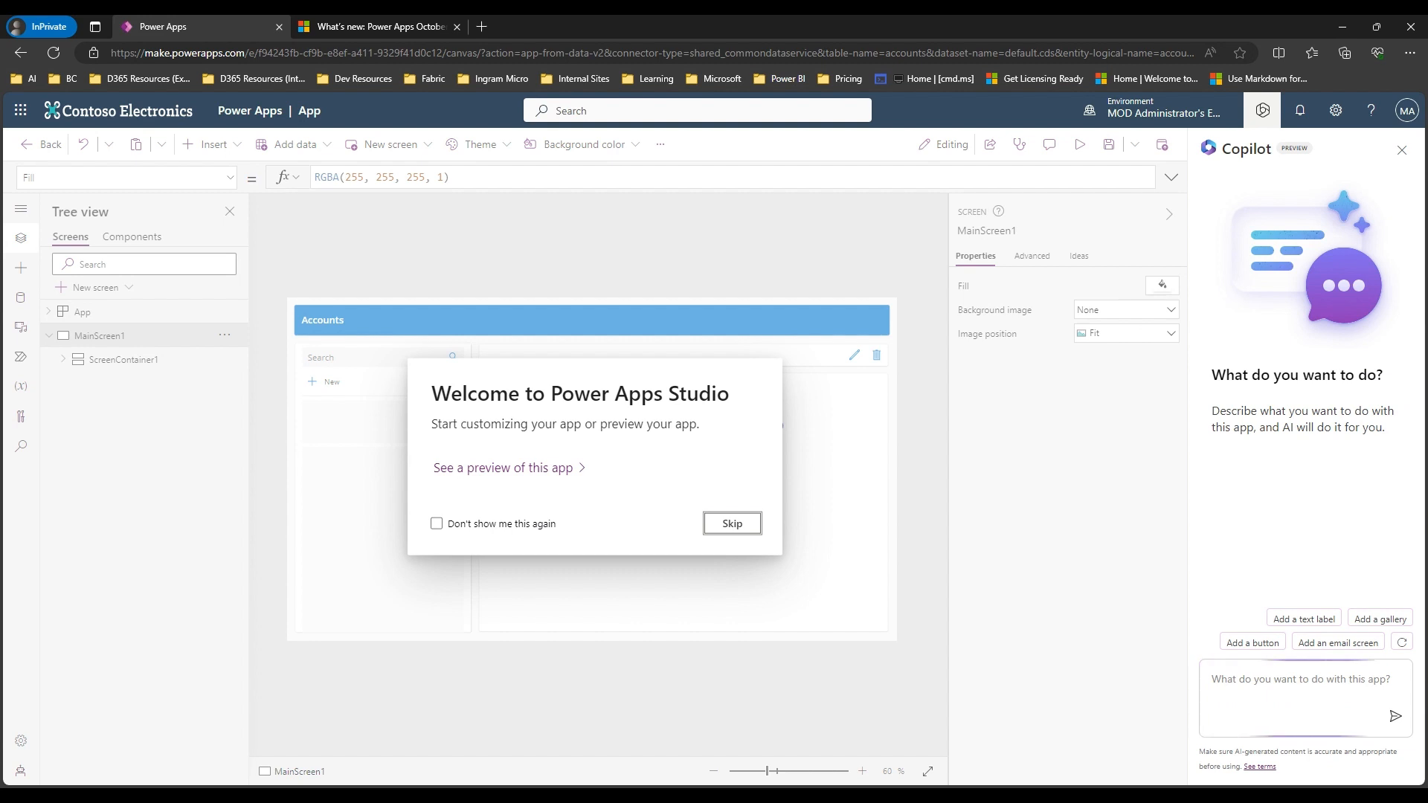
left_click(732, 524)
- Examine the Accounts screen by selecting the New label, the form and its Created By and Modified By cards
left_click(354, 387)
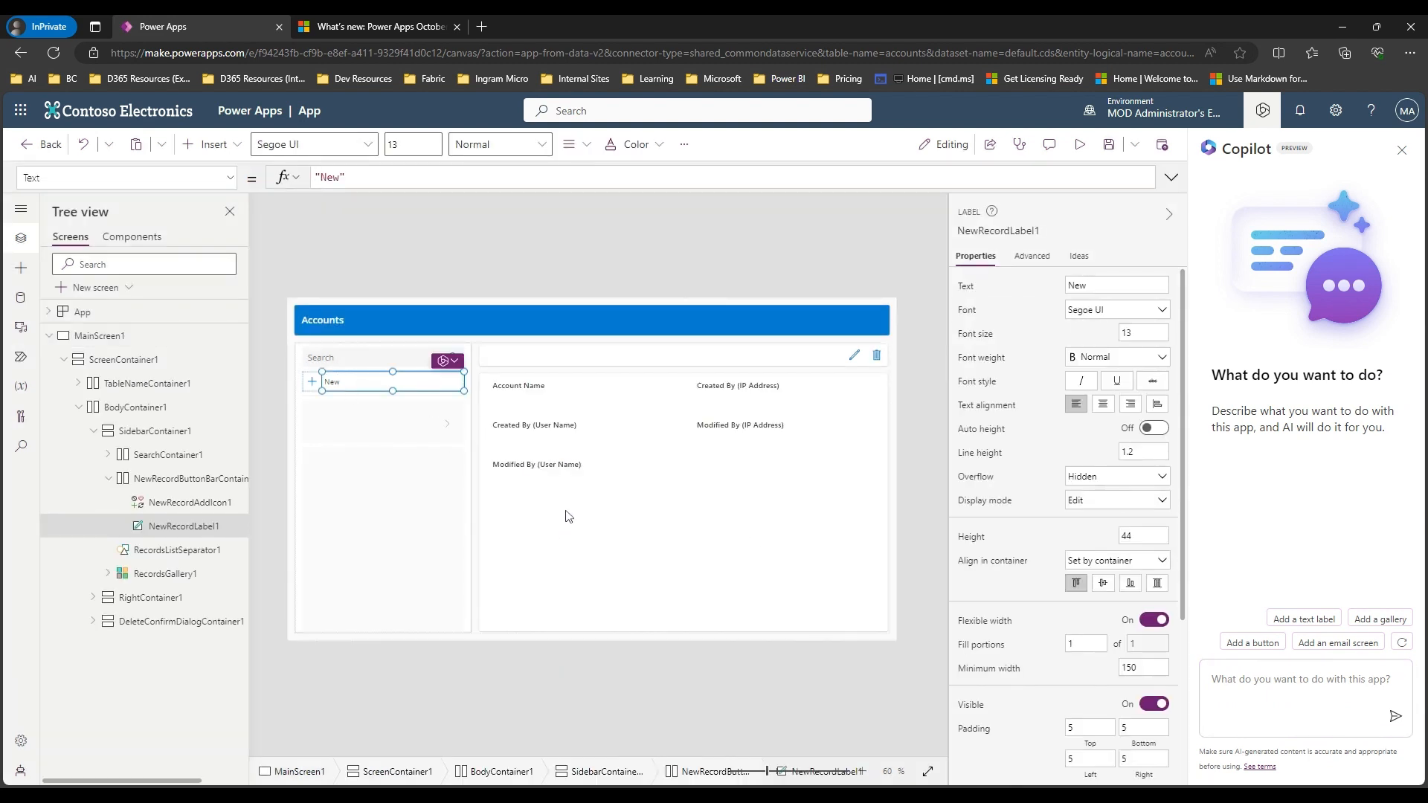
left_click(712, 393)
left_click(781, 439)
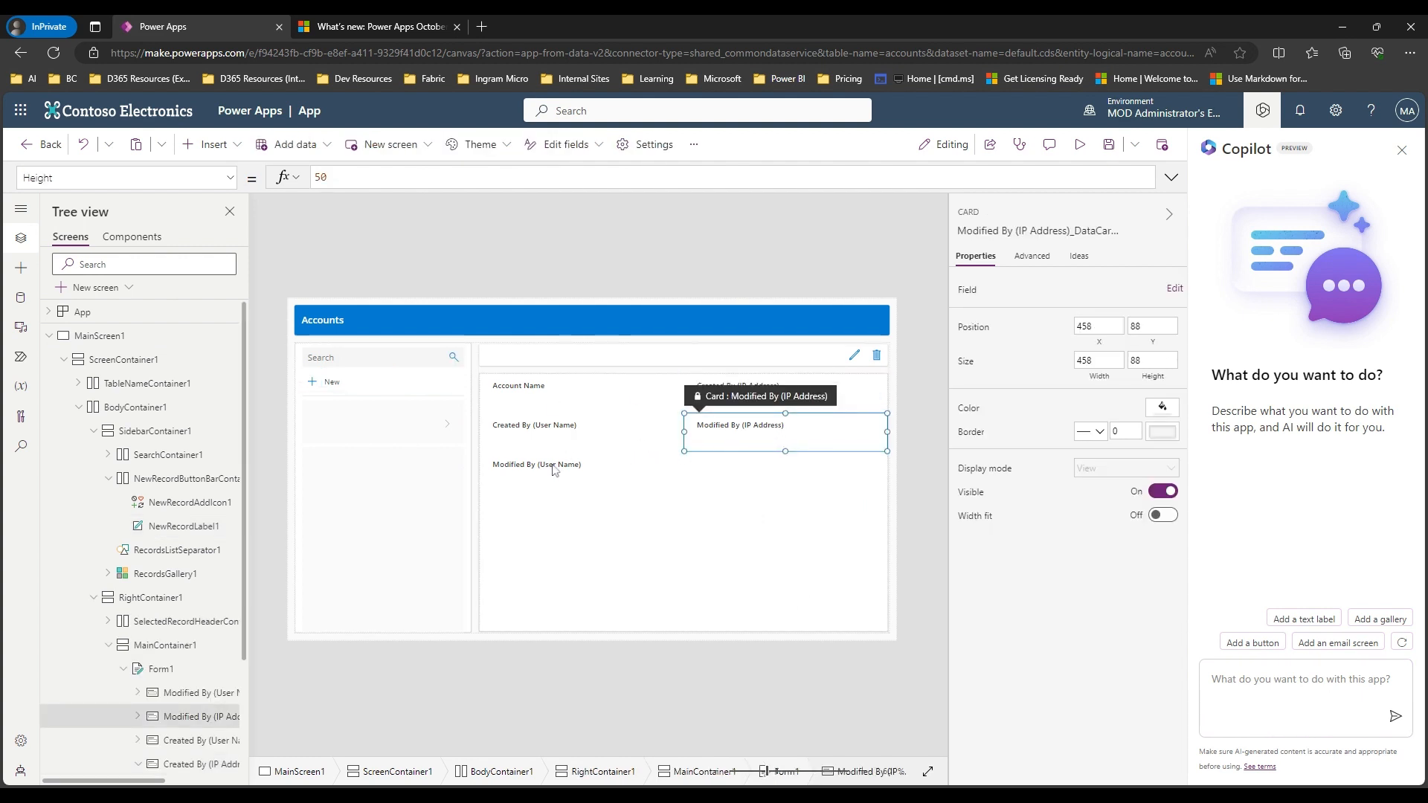
left_click(554, 467)
left_click(746, 428)
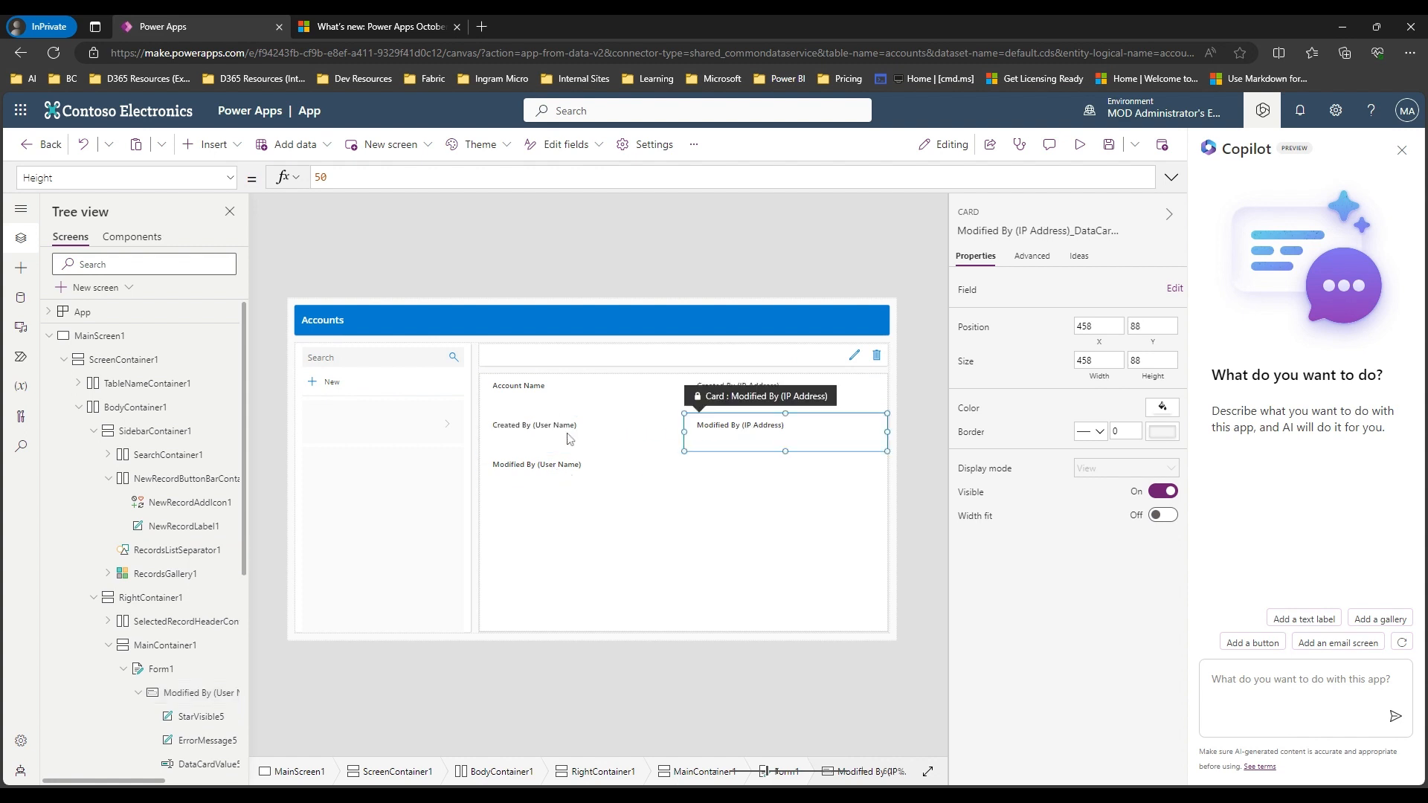
left_click(755, 458)
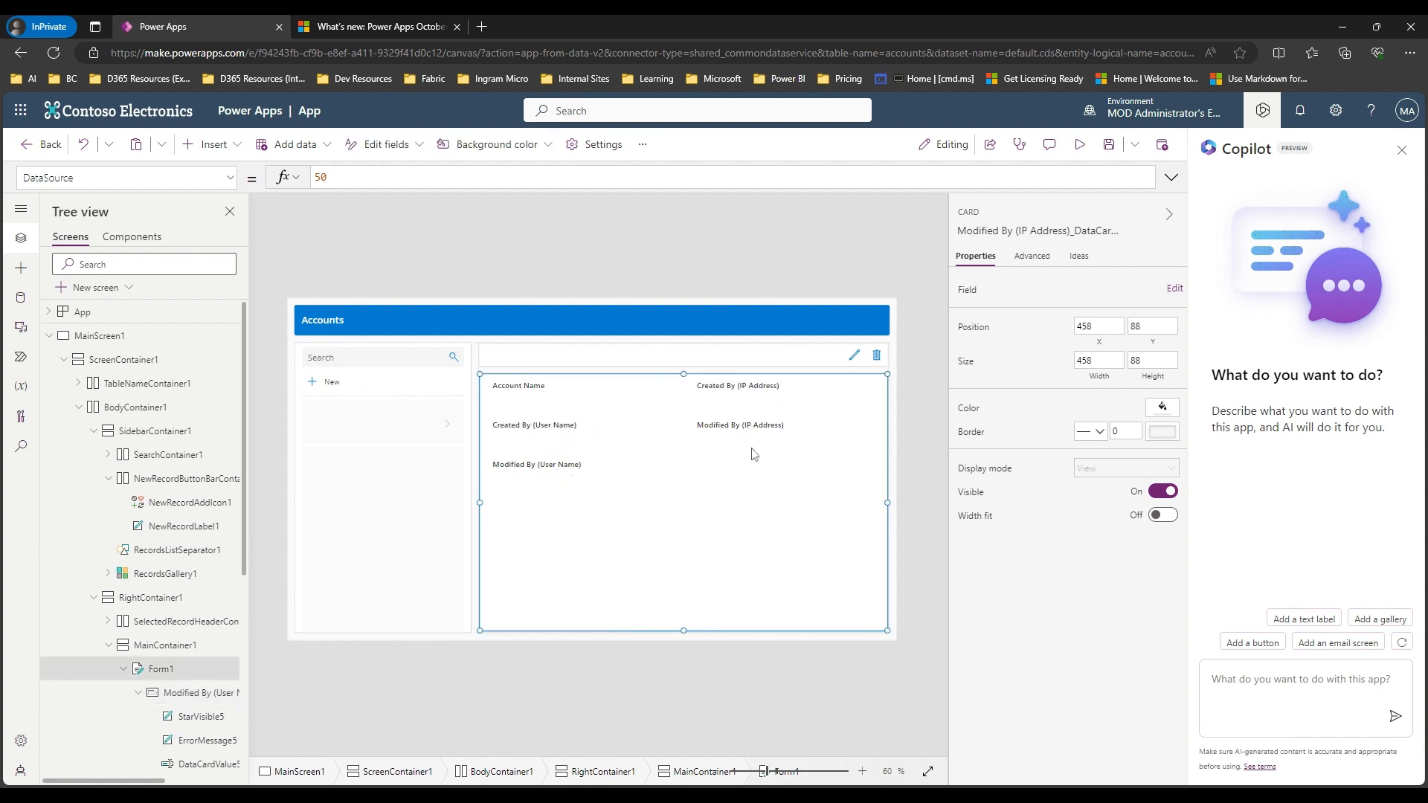
left_click(747, 389)
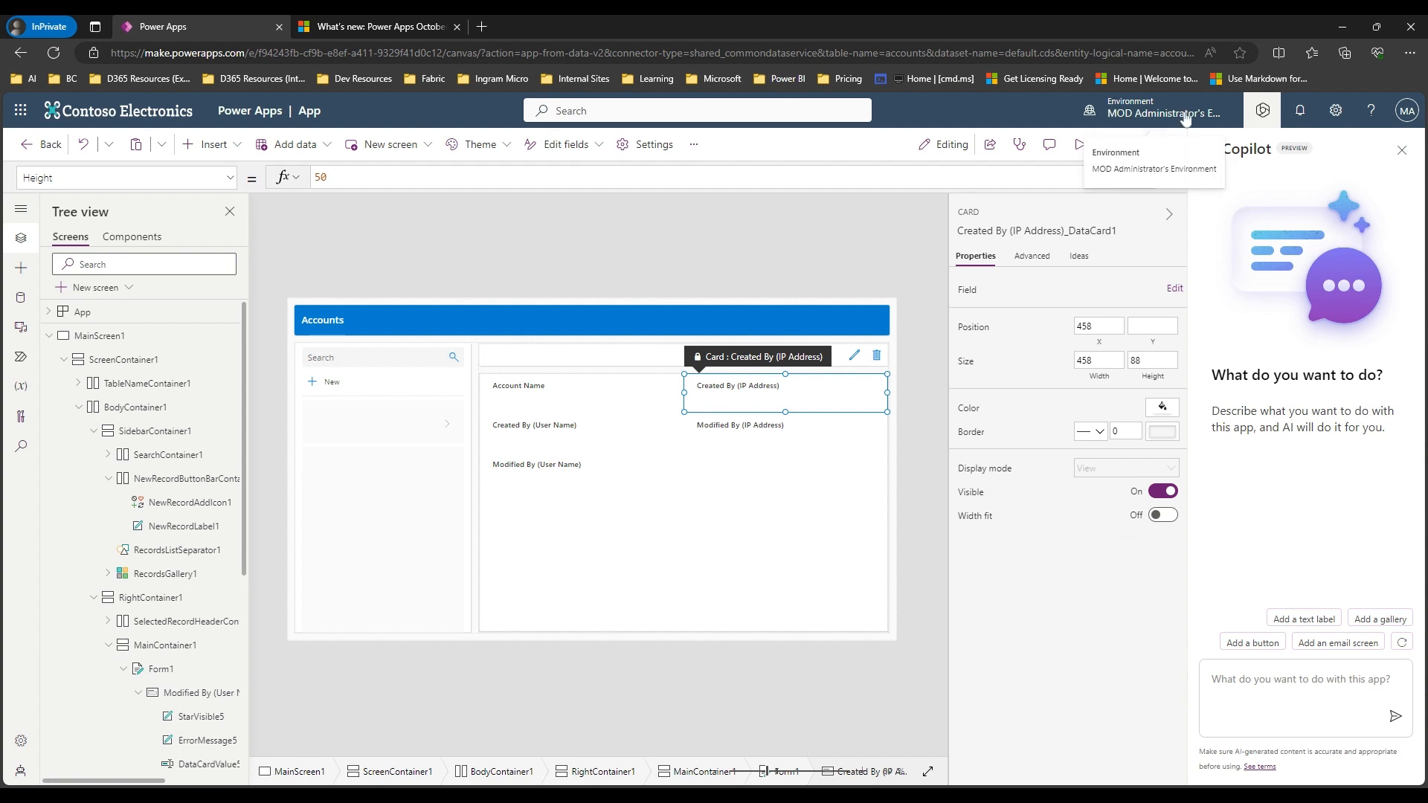
- Hide and show the Copilot pane again, and place the cursor in its request box
left_click(1263, 113)
left_click(1263, 113)
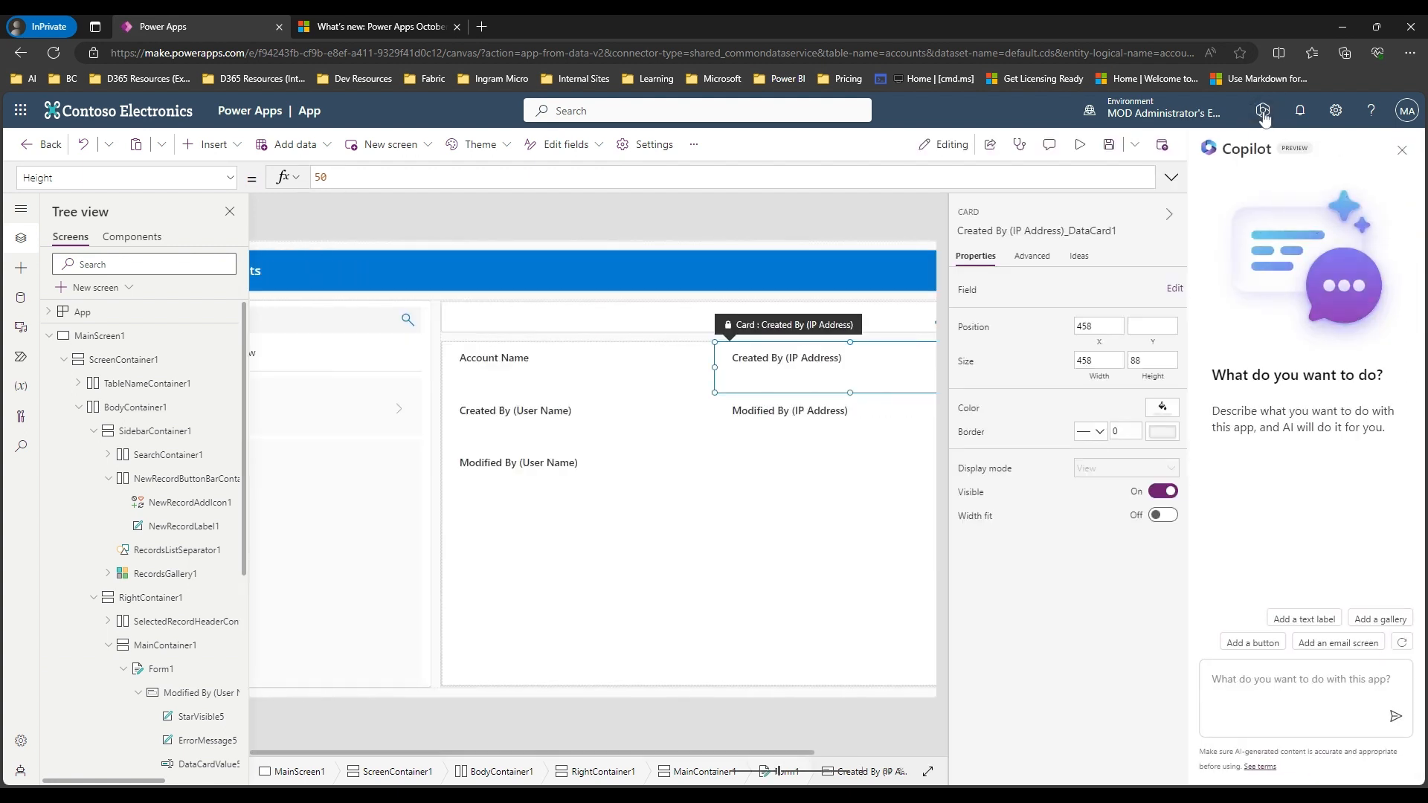
left_click(1263, 113)
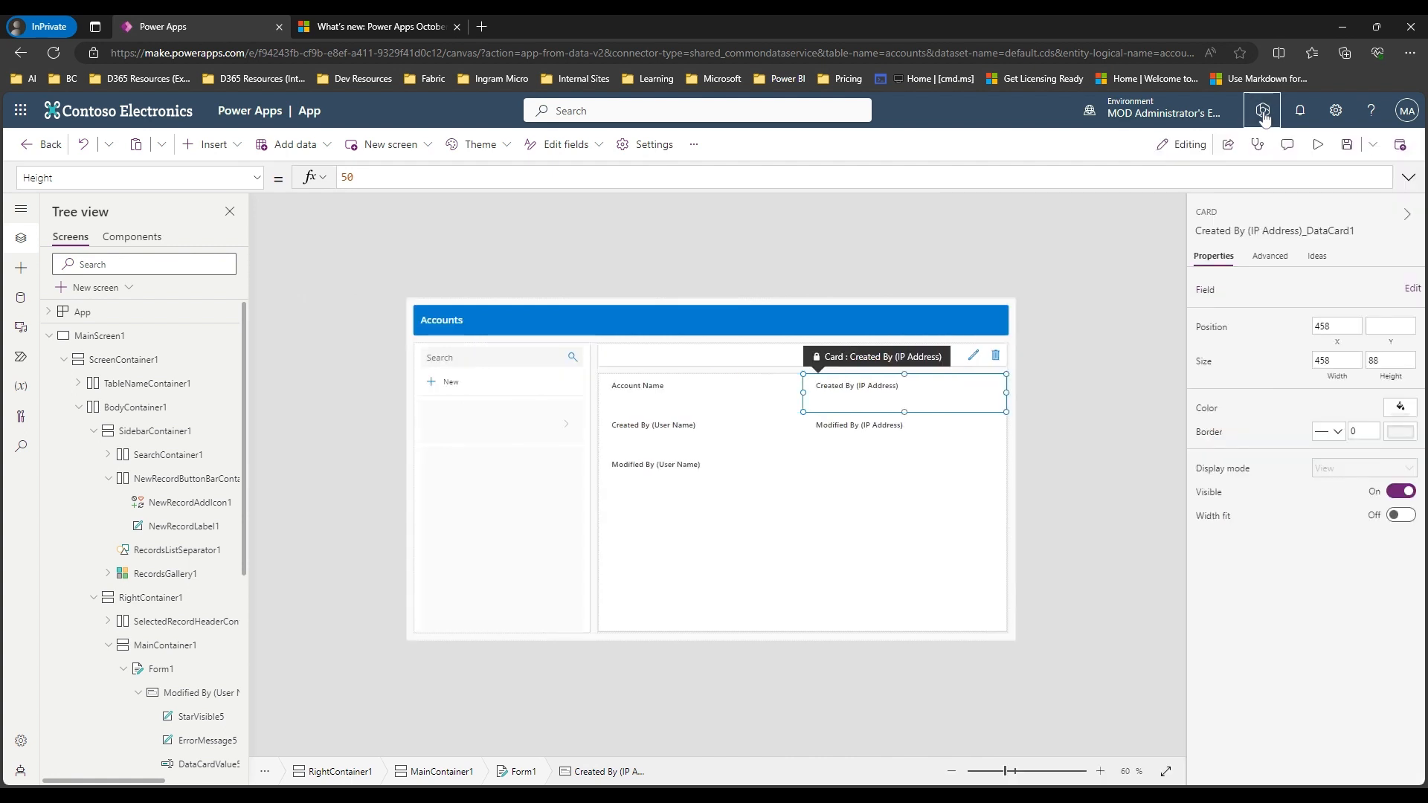
left_click(1264, 113)
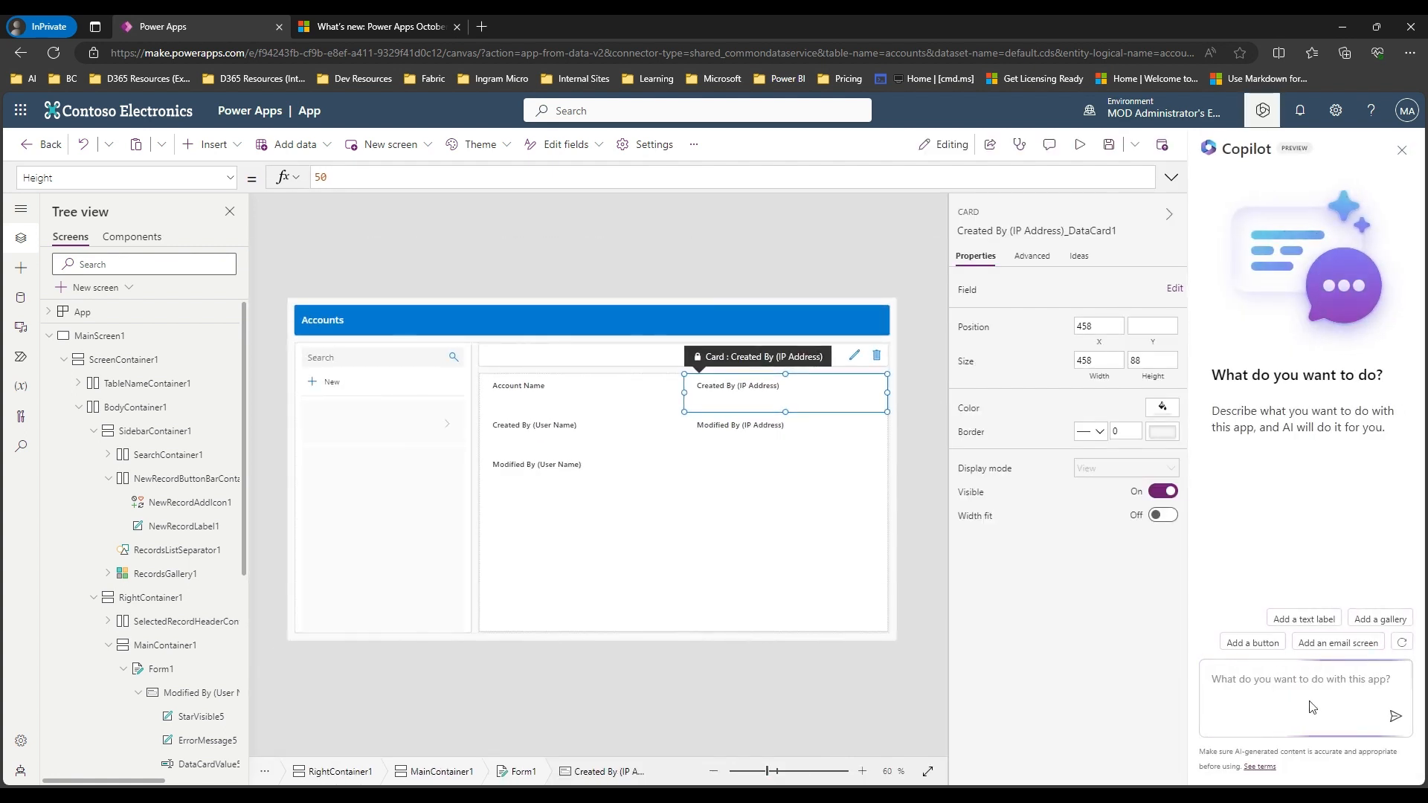
left_click(1285, 694)
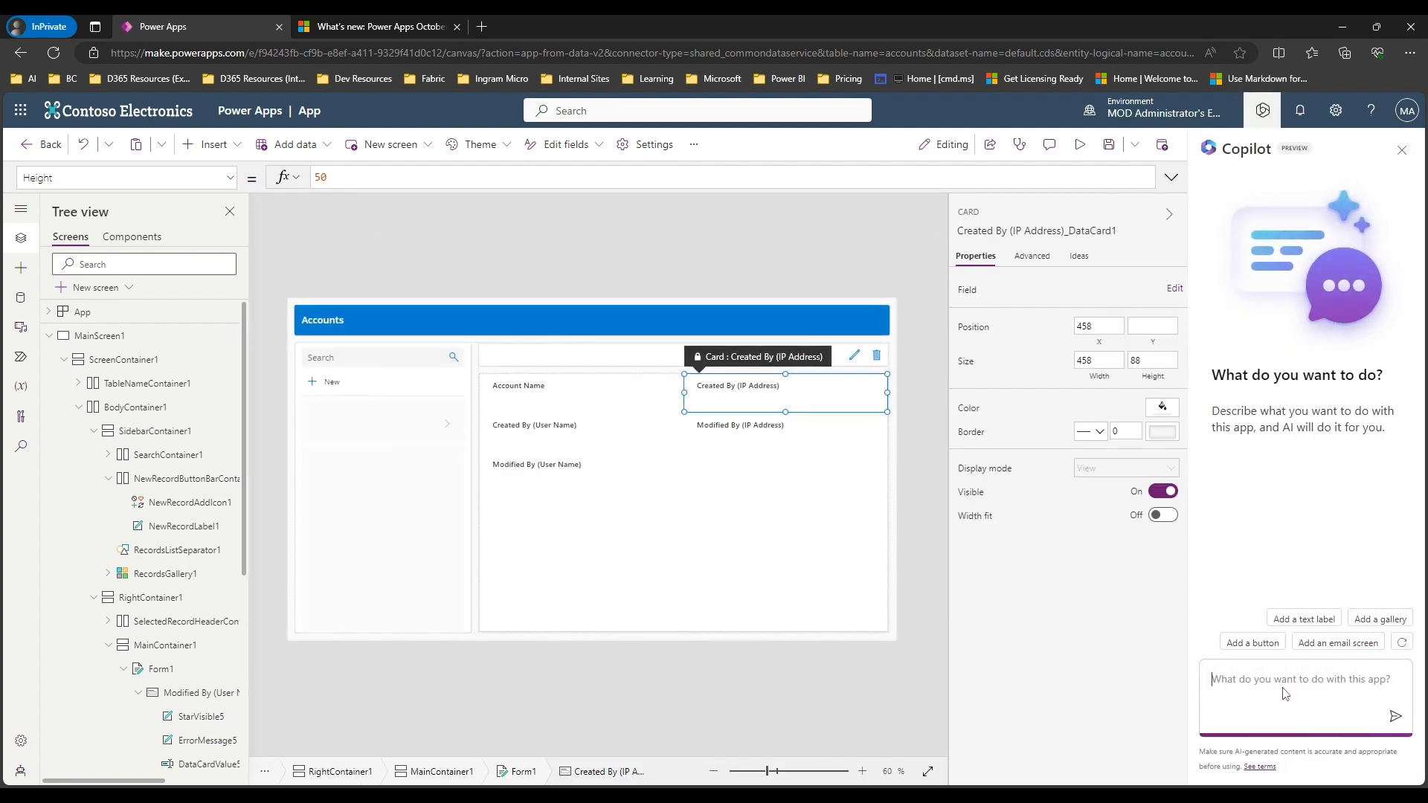